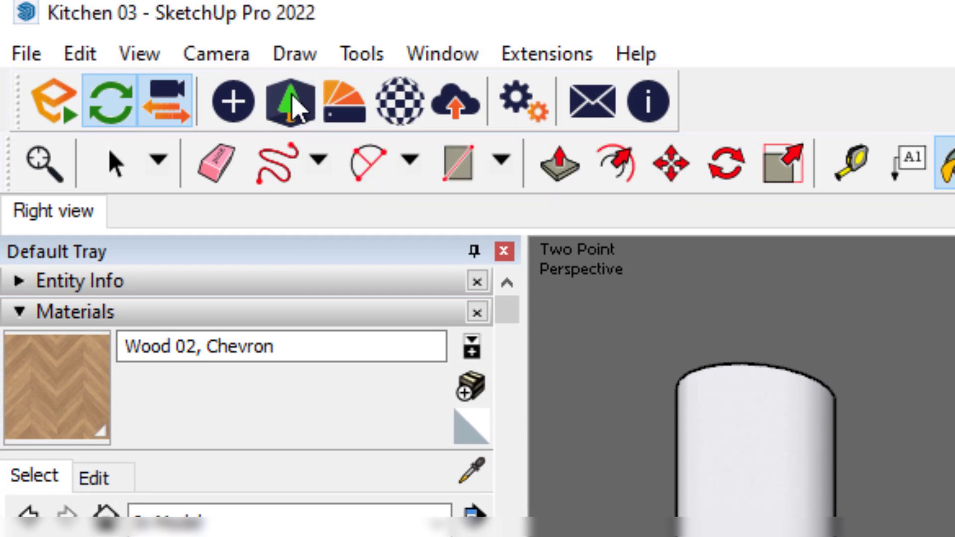
- Open the Enscape Asset Library beside the model and filter it to Kitchen assets, reaching Coffee Maker 001
click(293, 103)
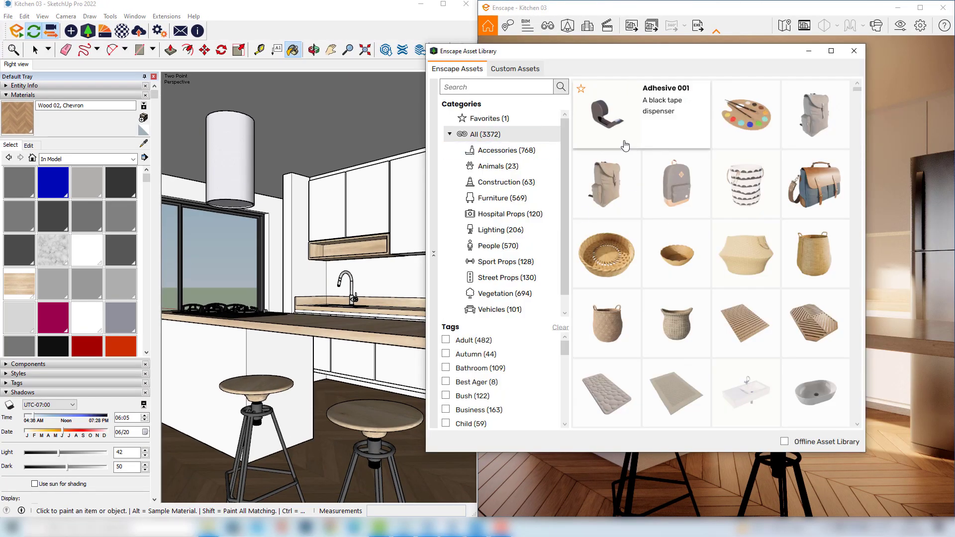
drag(612, 59, 658, 66)
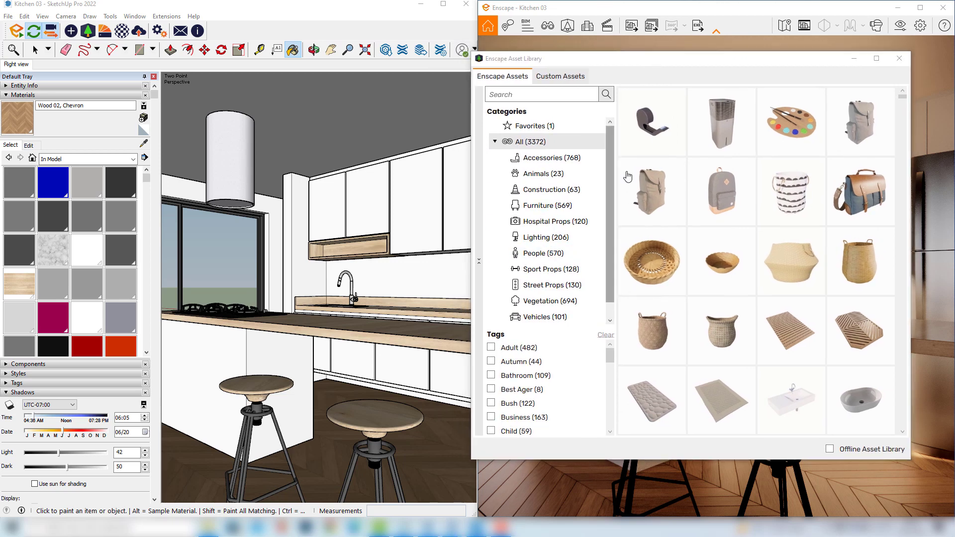
mouse_move(621, 193)
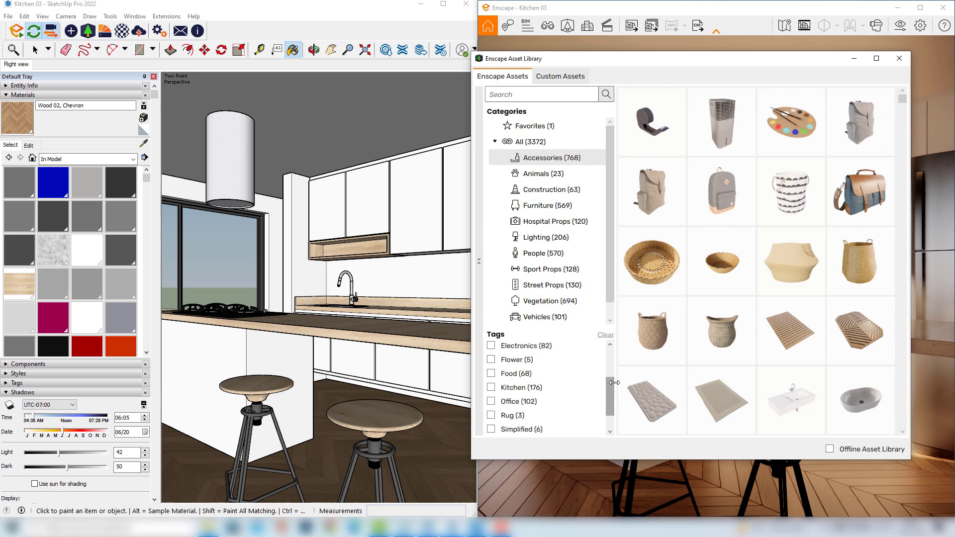
scroll(610, 388, down, 2)
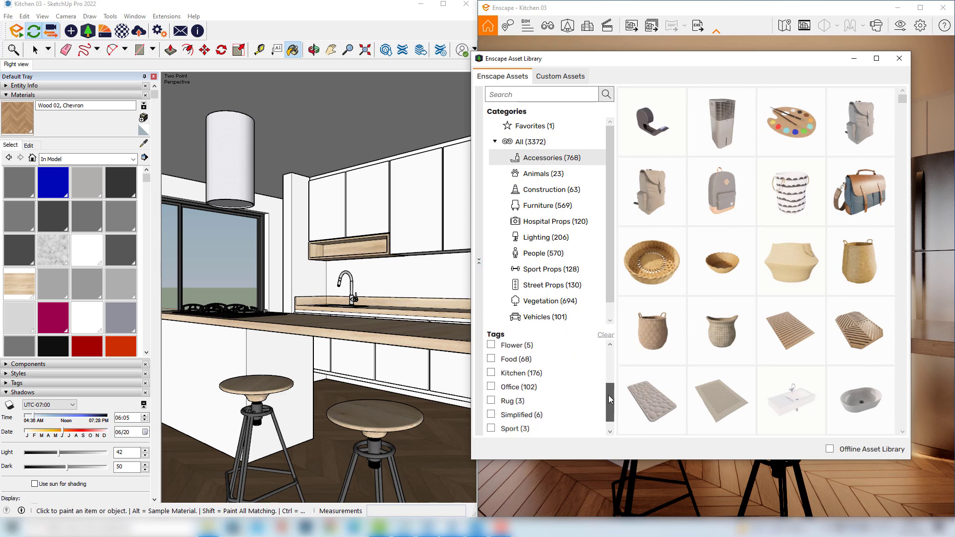
click(492, 361)
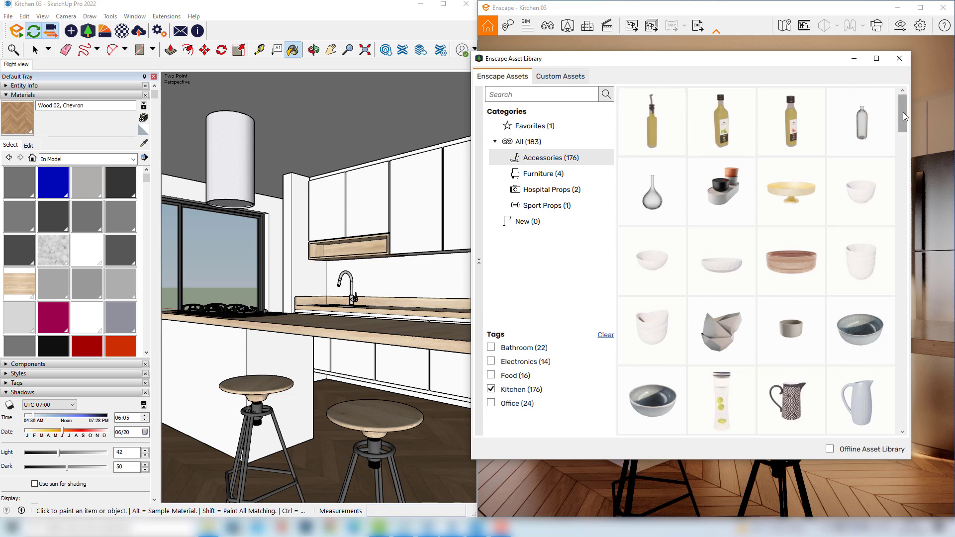
scroll(875, 209, down, 5)
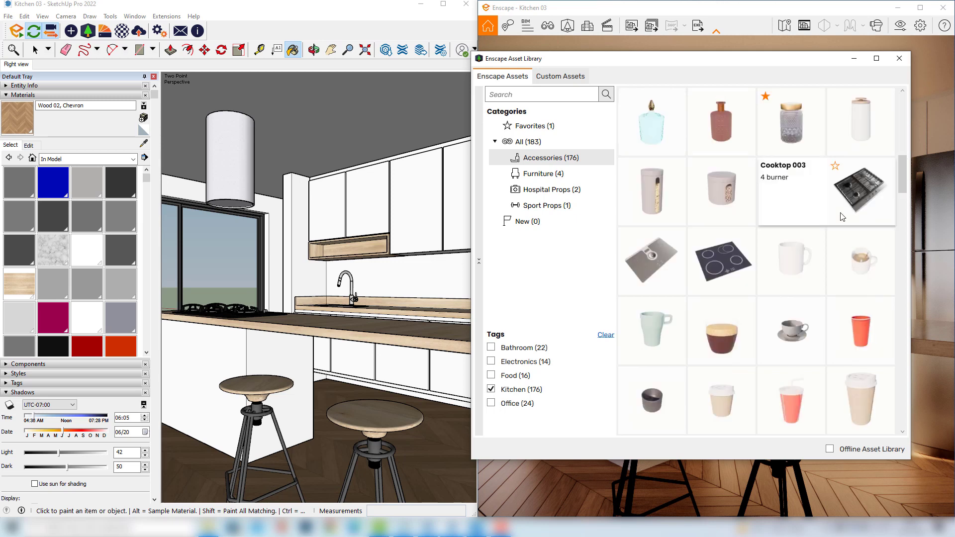
scroll(862, 372, up, 5)
scroll(863, 372, down, 3)
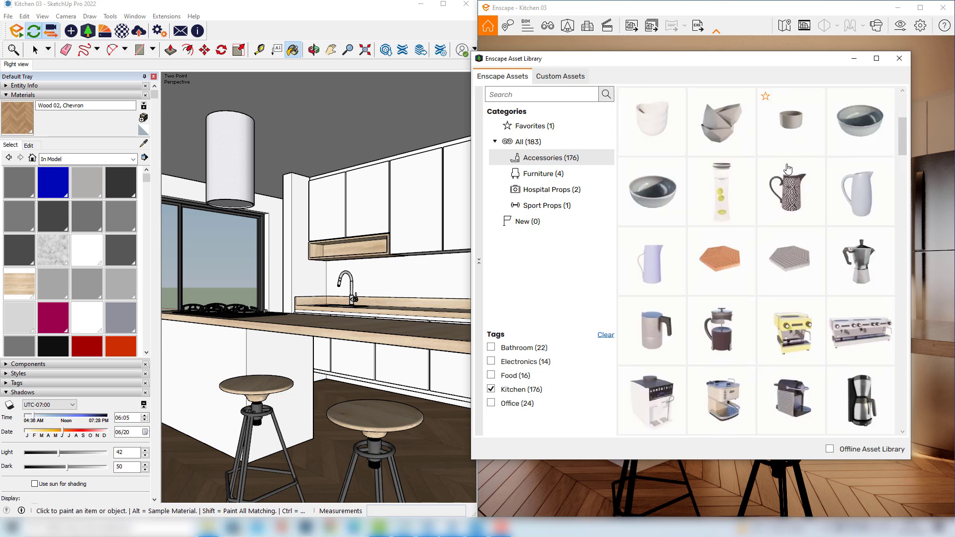
mouse_move(862, 262)
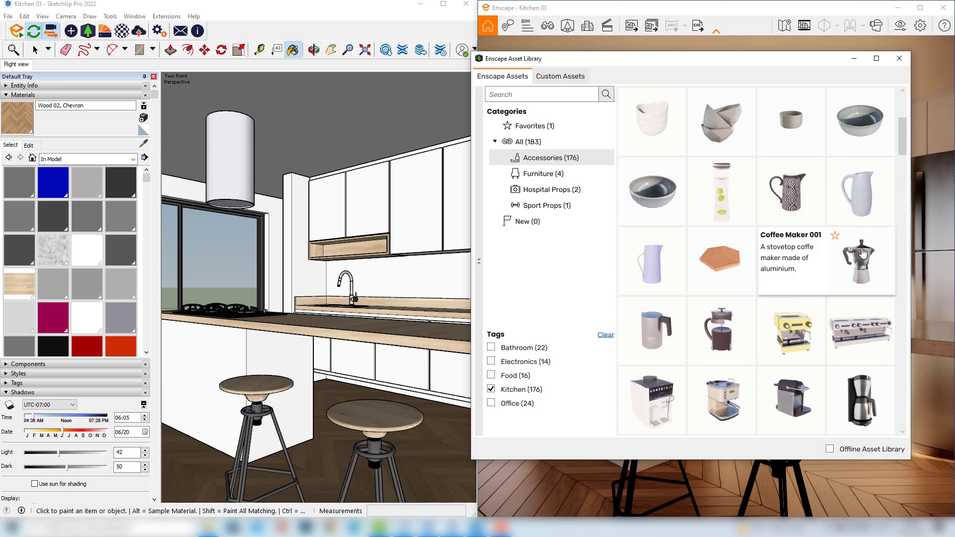
- Place the Coffee Maker 001 moka pot on the island behind the gas hob and check it in the render
click(863, 254)
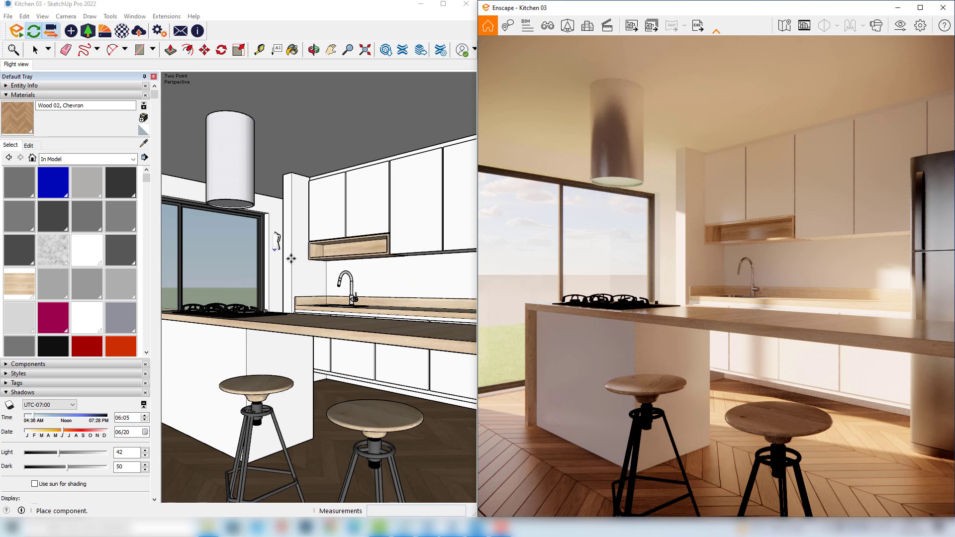
mouse_move(258, 288)
middle_down()
mouse_move(266, 342)
mouse_move(273, 314)
mouse_move(228, 325)
middle_up()
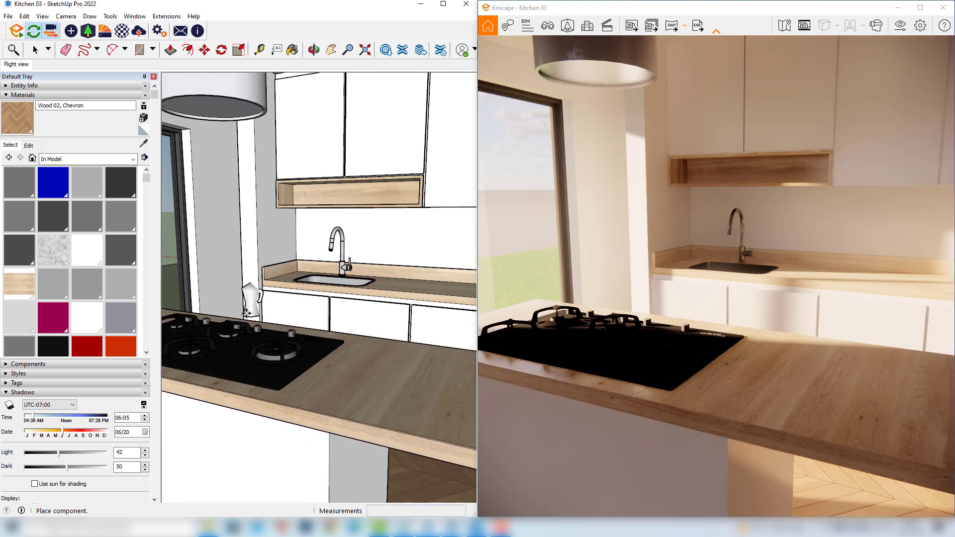
click(228, 324)
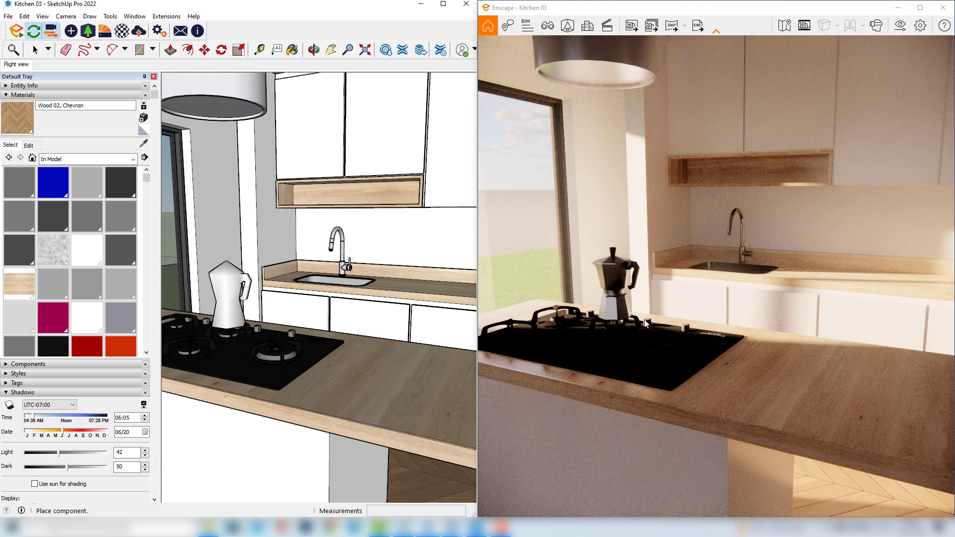
drag(645, 324, 759, 350)
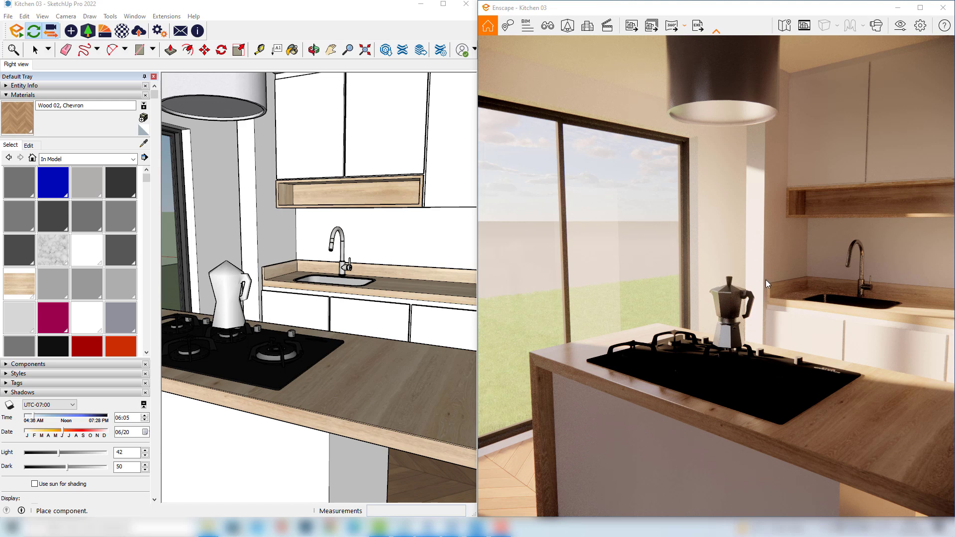
drag(777, 348, 682, 268)
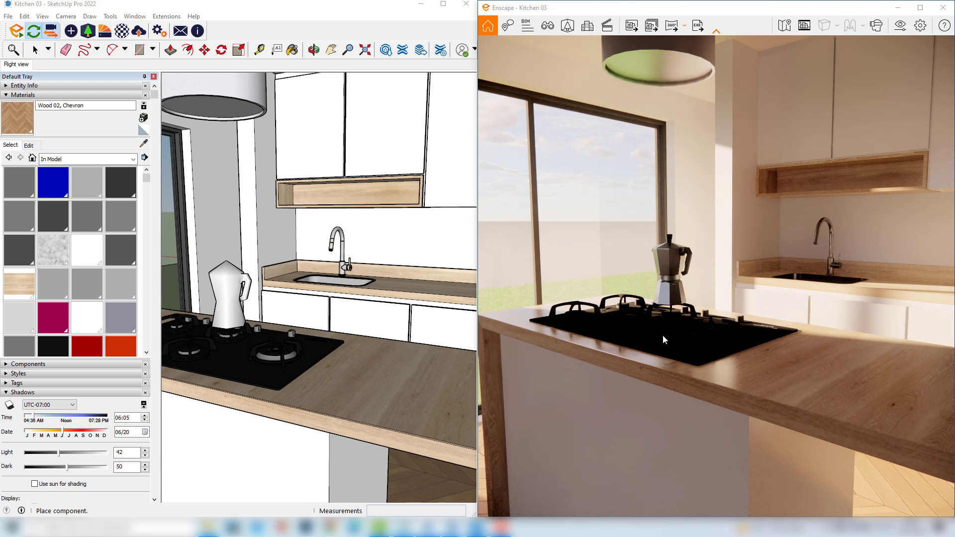
drag(672, 323, 726, 299)
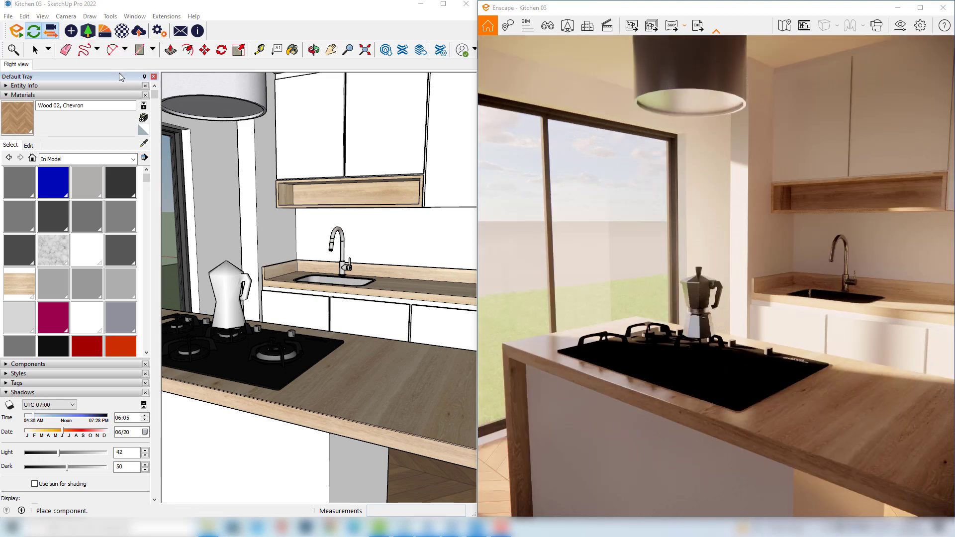
- Reopen the asset library with side panels auto-hidden and search for 'flower'
click(88, 32)
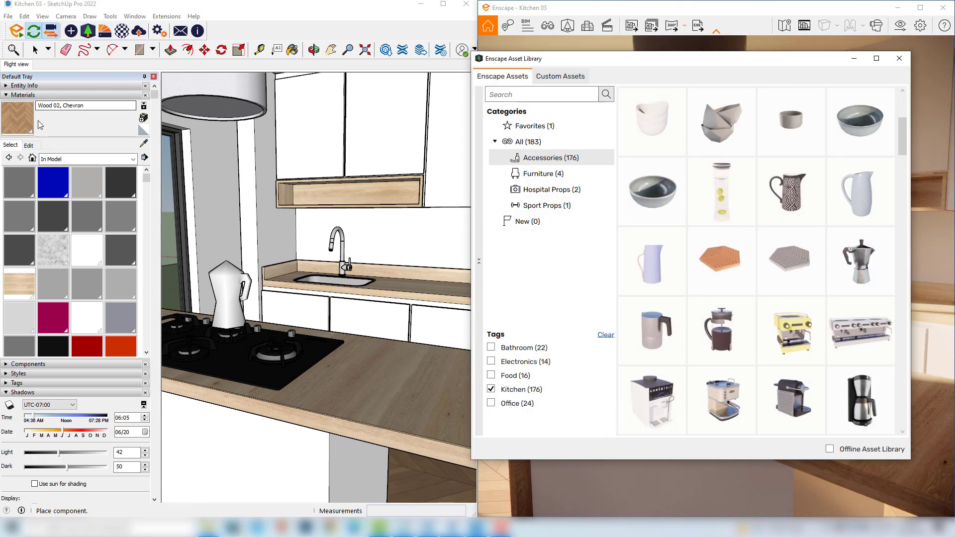
click(144, 77)
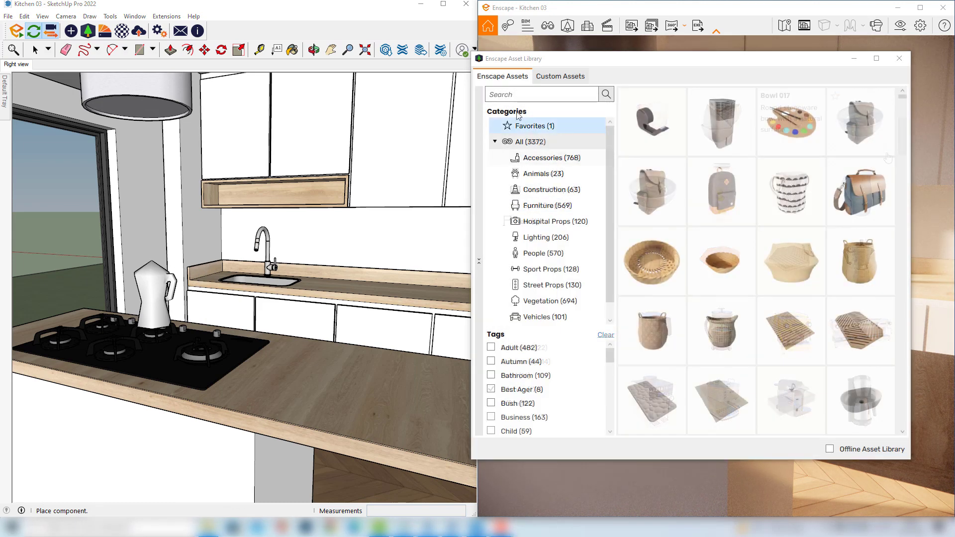
click(500, 96)
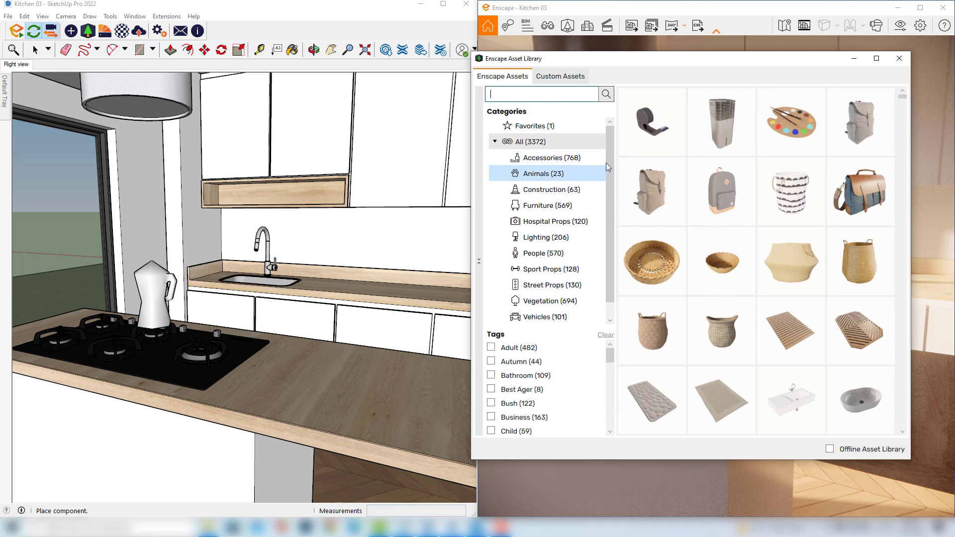
scroll(608, 162, down, 1)
scroll(611, 161, up, 1)
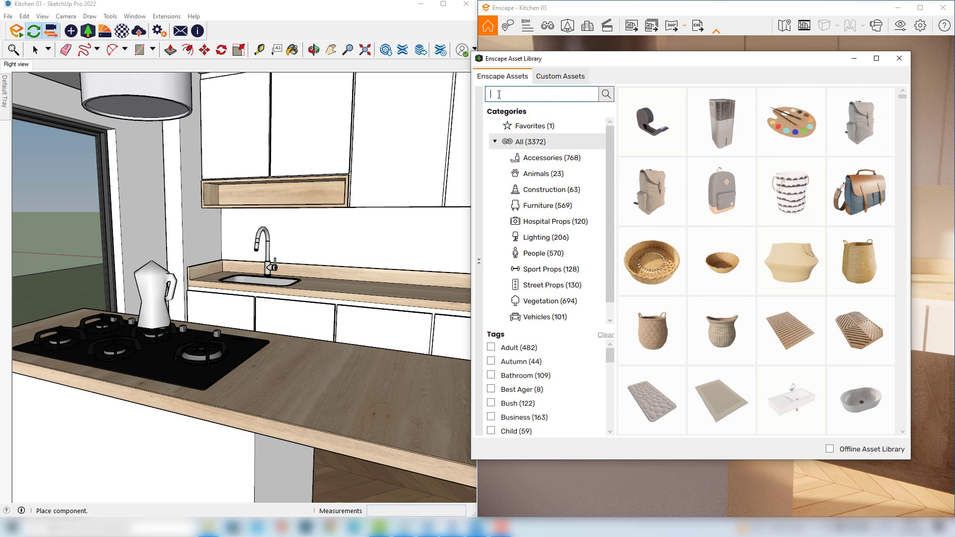
text(flower)
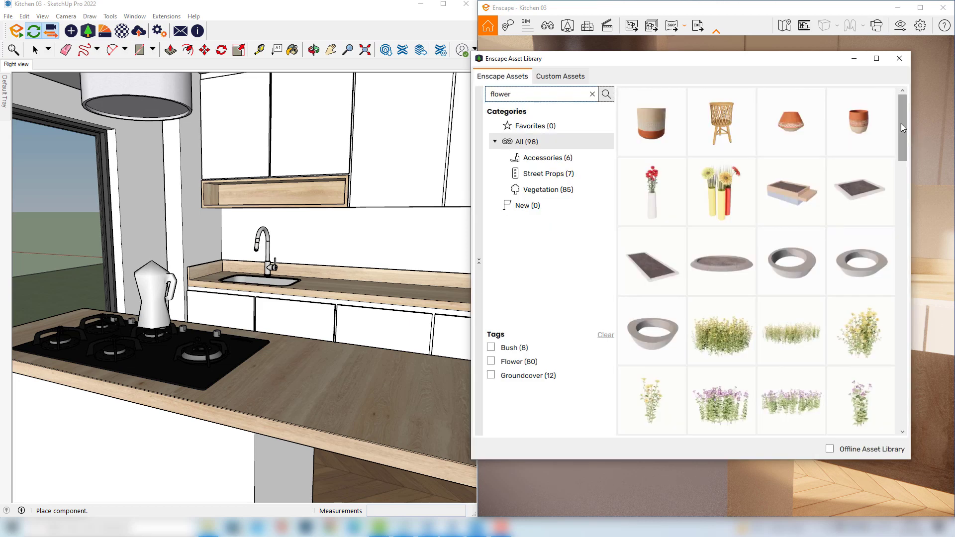
scroll(890, 167, down, 5)
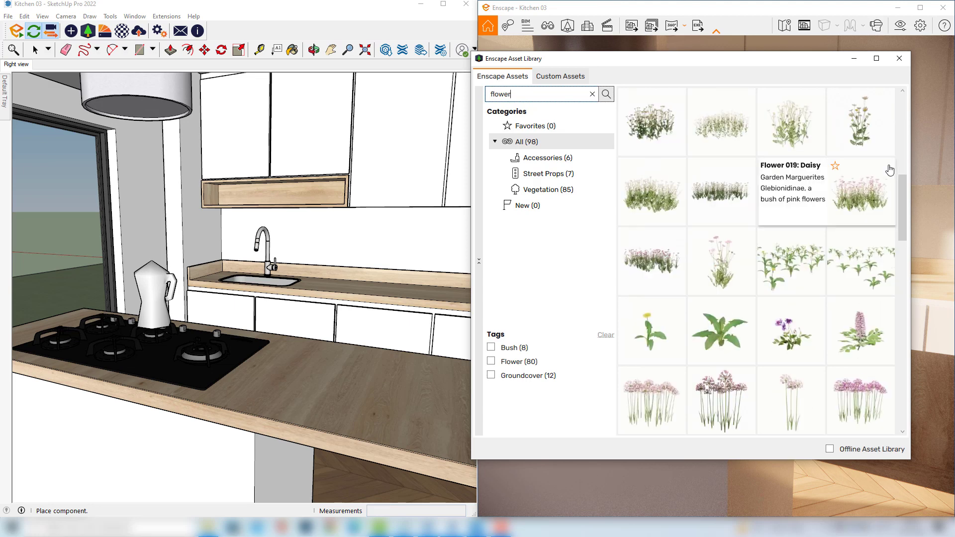
scroll(889, 169, up, 5)
- Place Vase 006 with red roses on the back countertop right of the sink
mouse_move(662, 187)
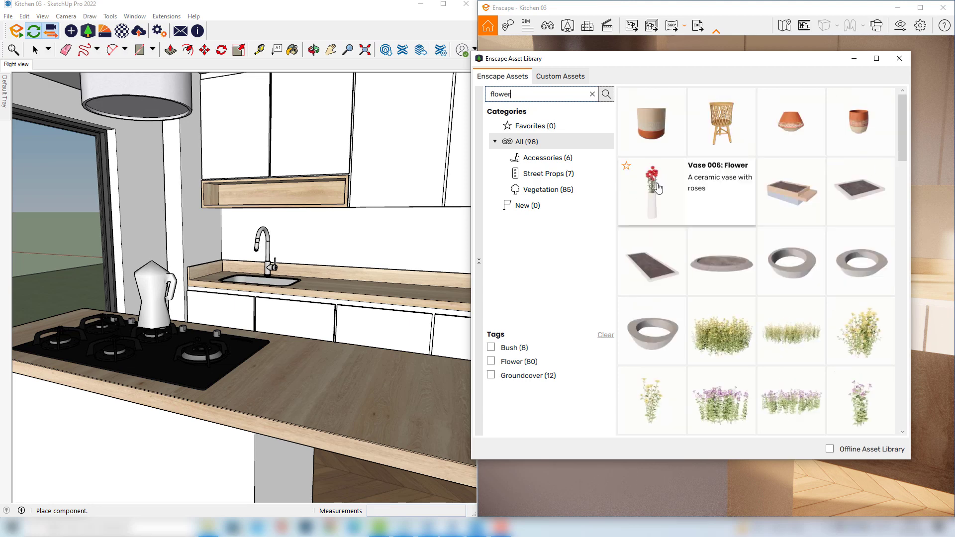
click(652, 189)
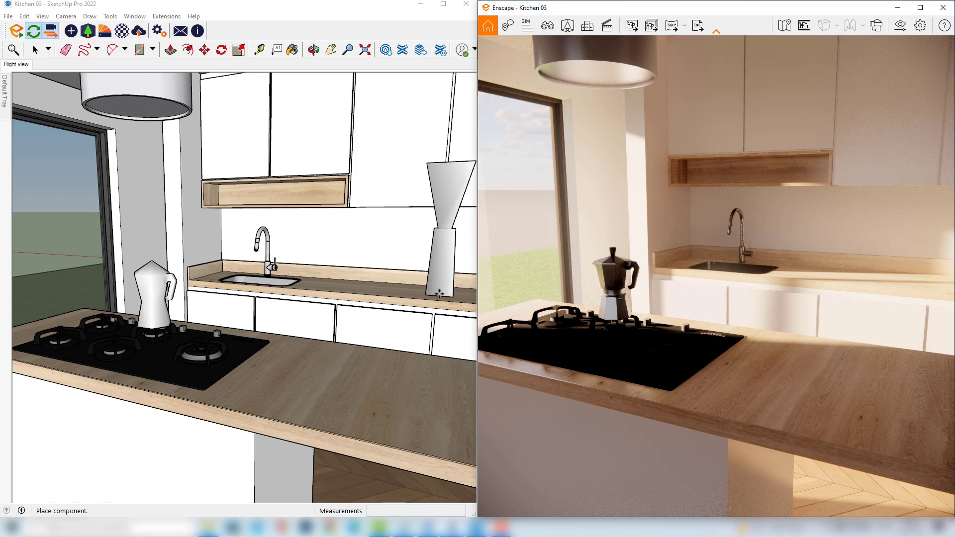
click(444, 294)
middle_drag(444, 294, 370, 271)
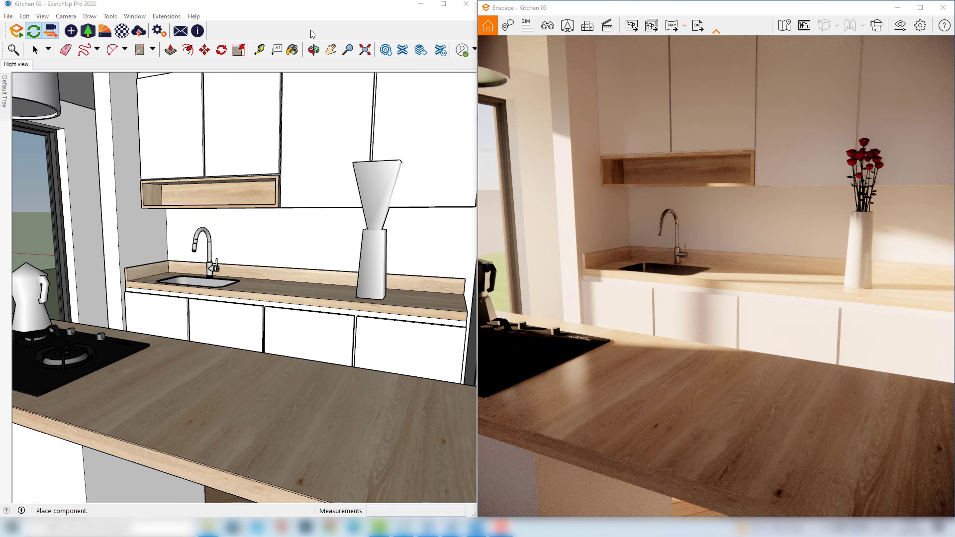
- Scale the rose vase uniformly down to 0.66 of its size
click(36, 50)
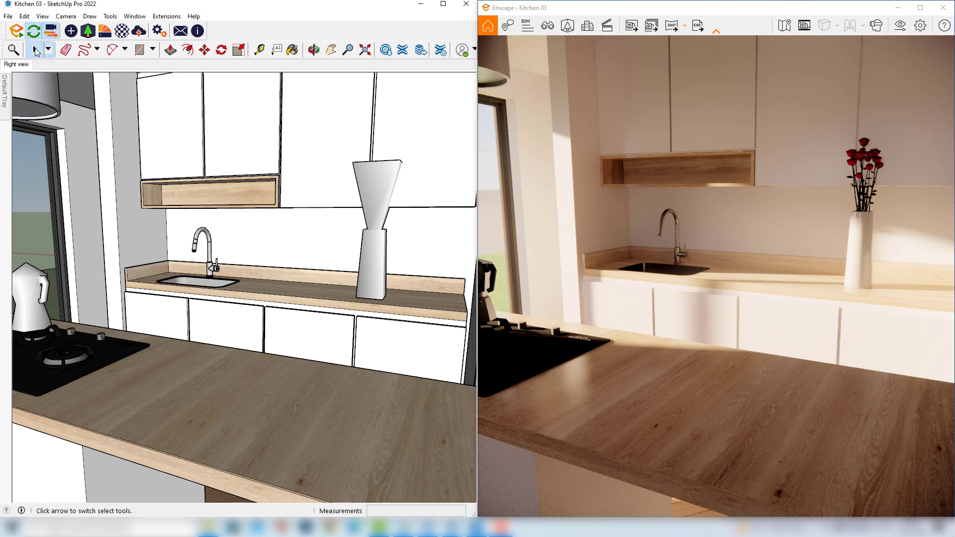
click(374, 265)
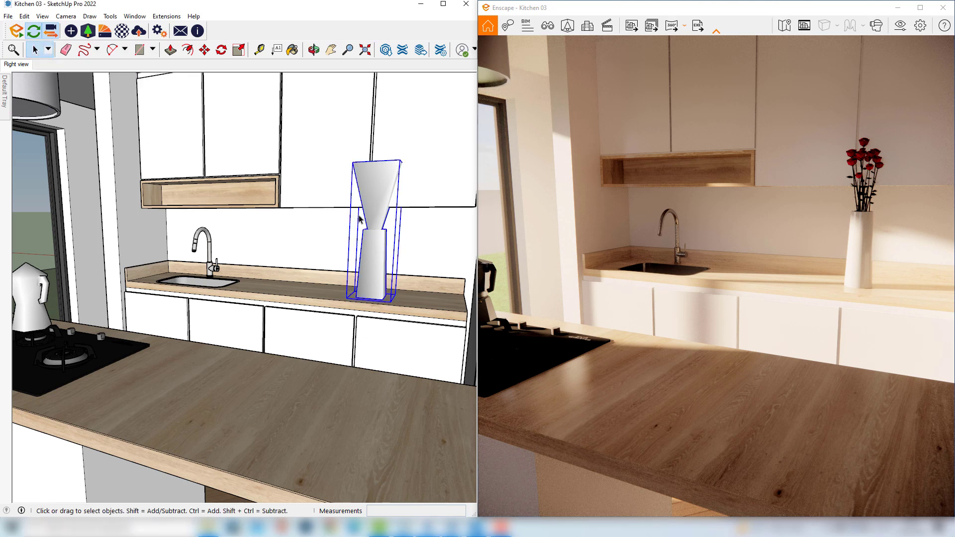
click(239, 50)
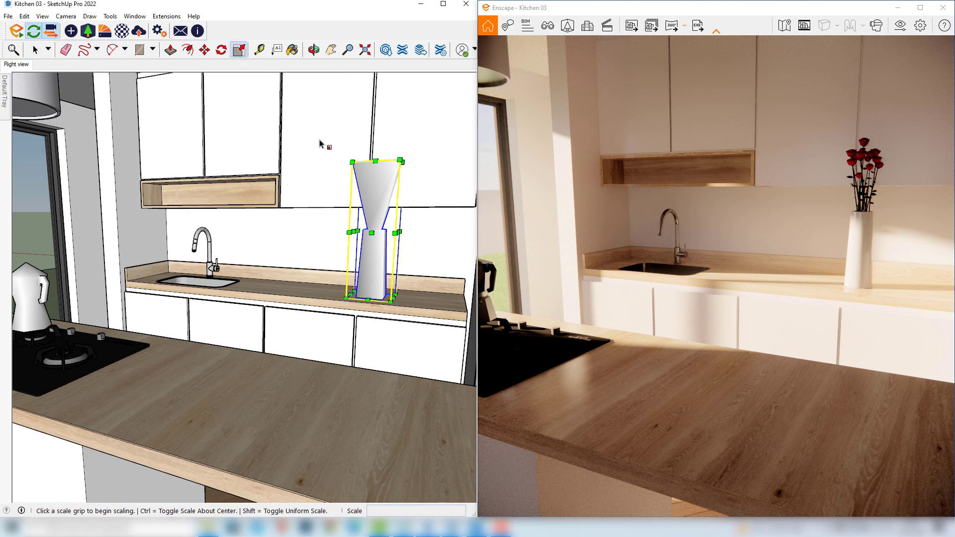
click(353, 163)
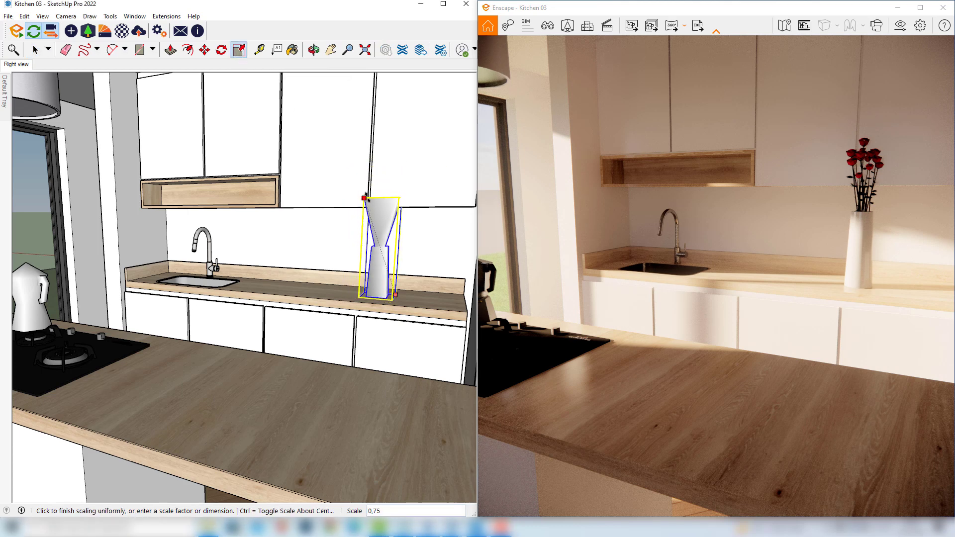
click(372, 204)
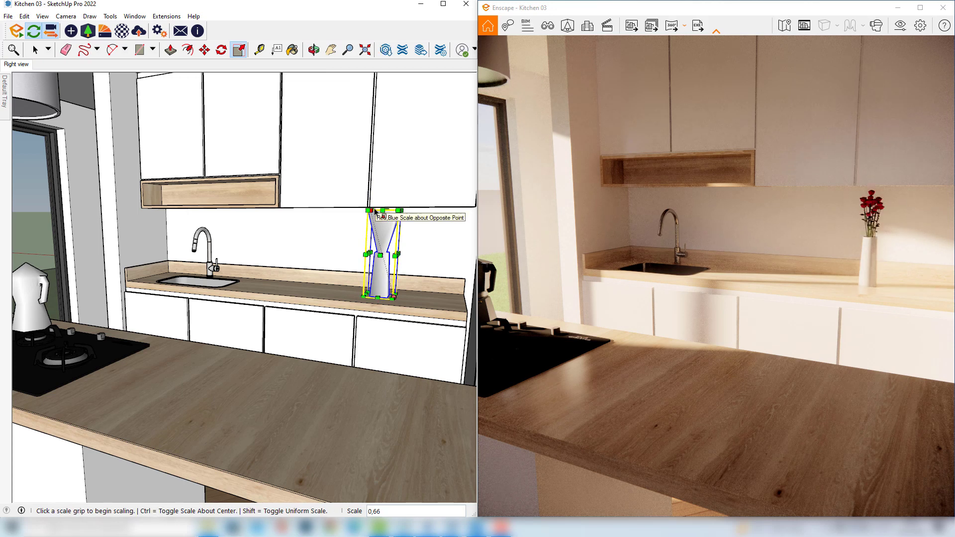
- Move the vase 0.35 m further right along the back counter
key(m)
click(331, 290)
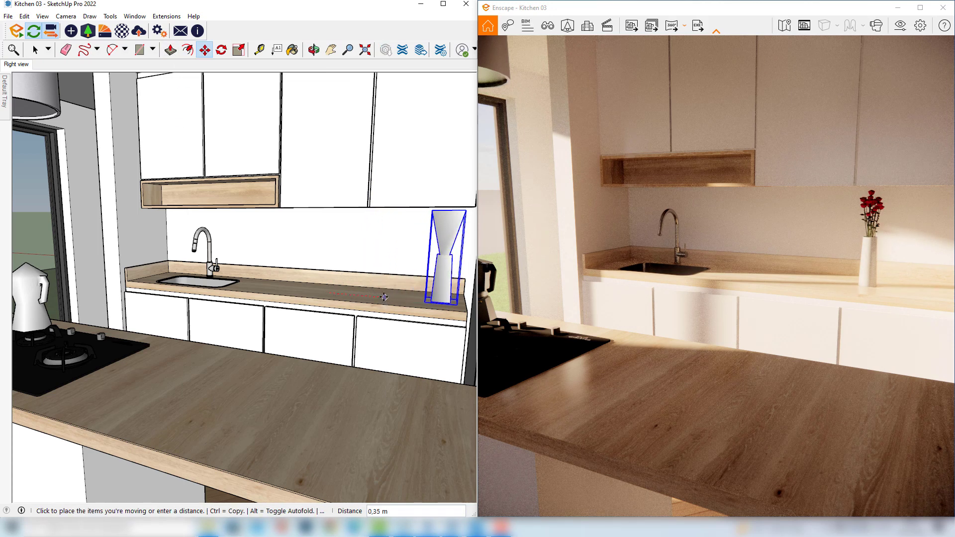
click(380, 250)
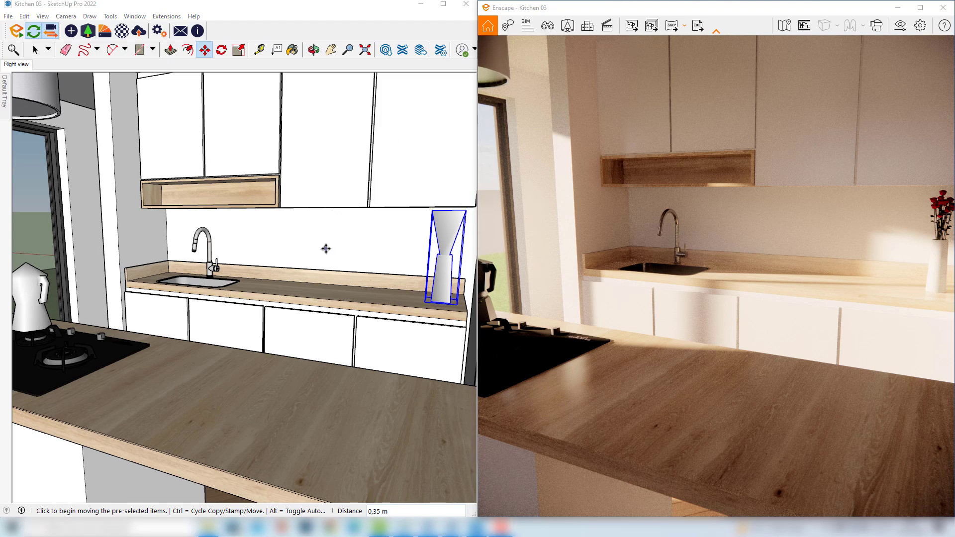
- Clear the 'flower' search, filter the library to Vegetation, and pick Bush 025: Fern
click(88, 31)
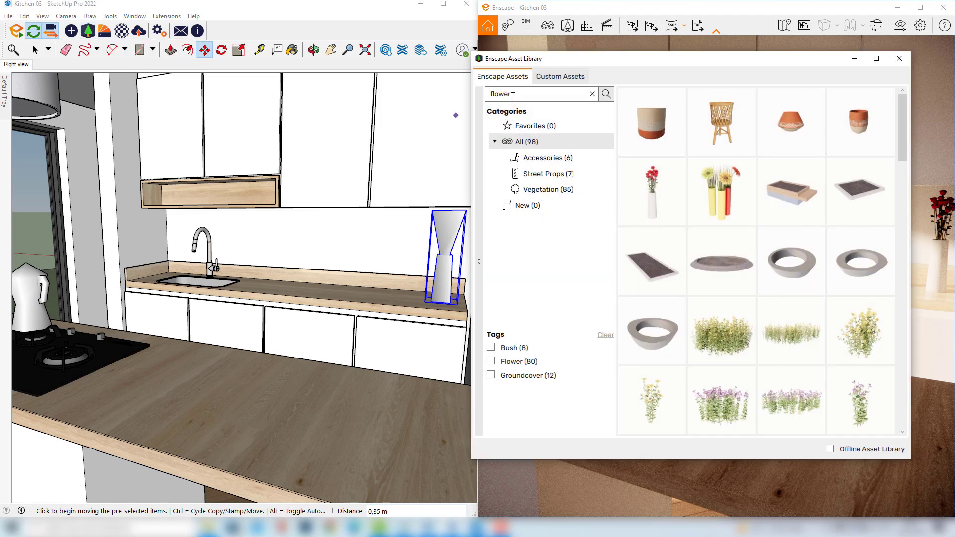
double_click(517, 93)
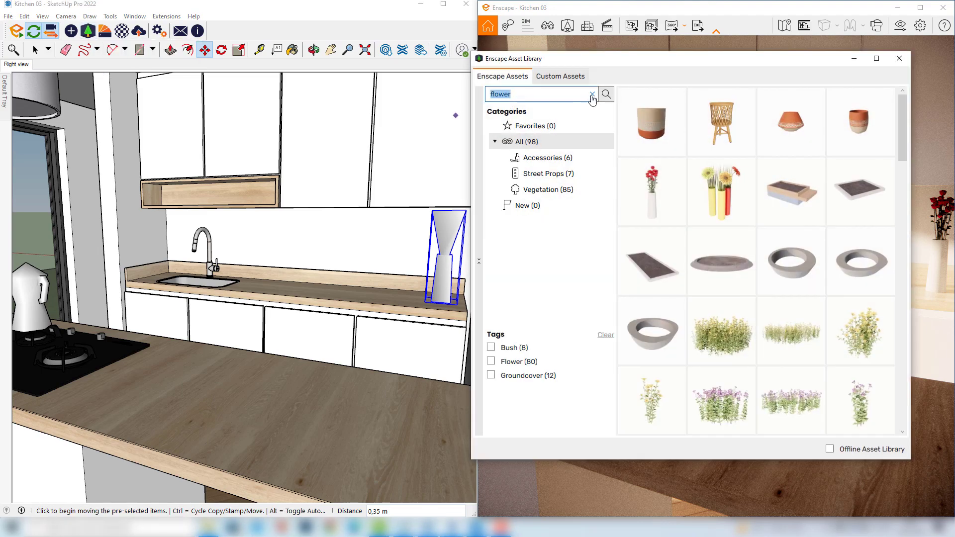
click(592, 94)
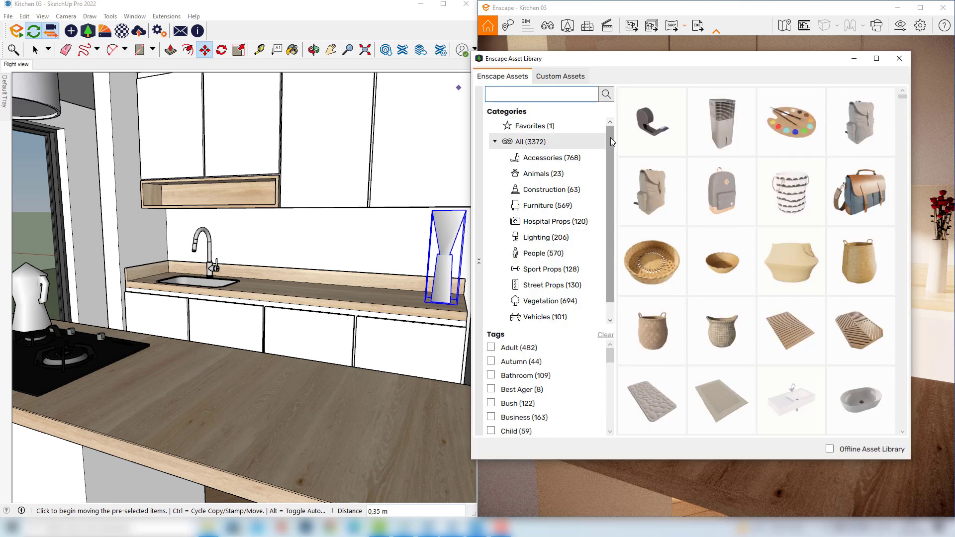
scroll(610, 137, down, 1)
scroll(610, 137, up, 1)
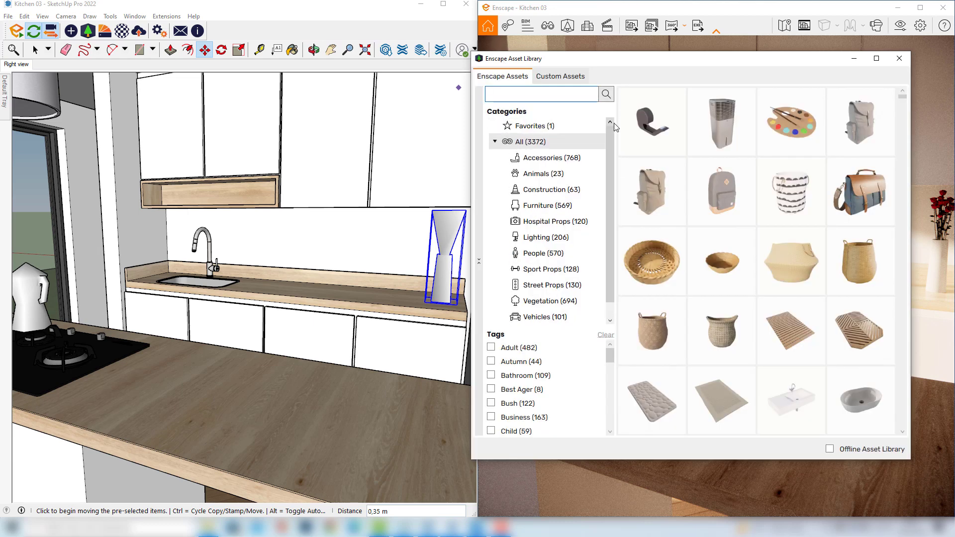
scroll(607, 288, down, 1)
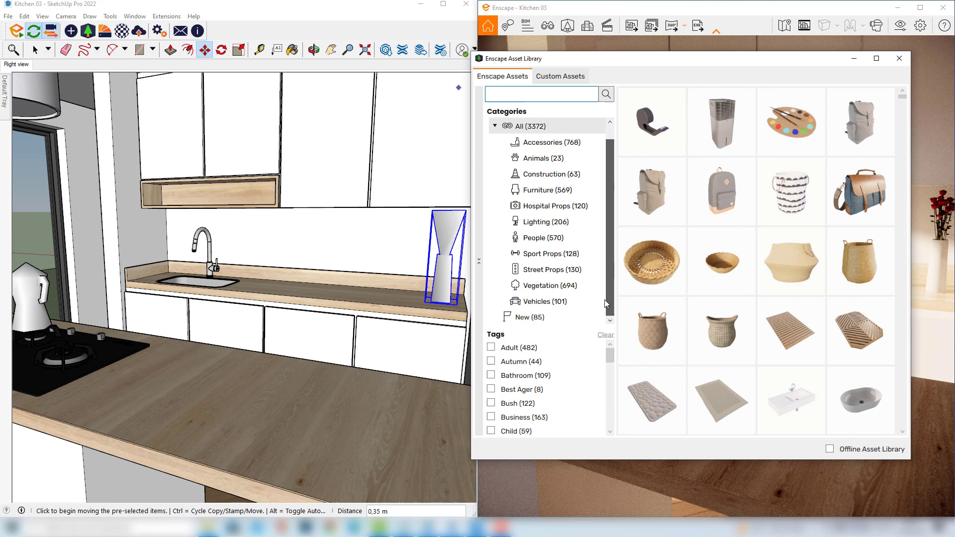
click(544, 286)
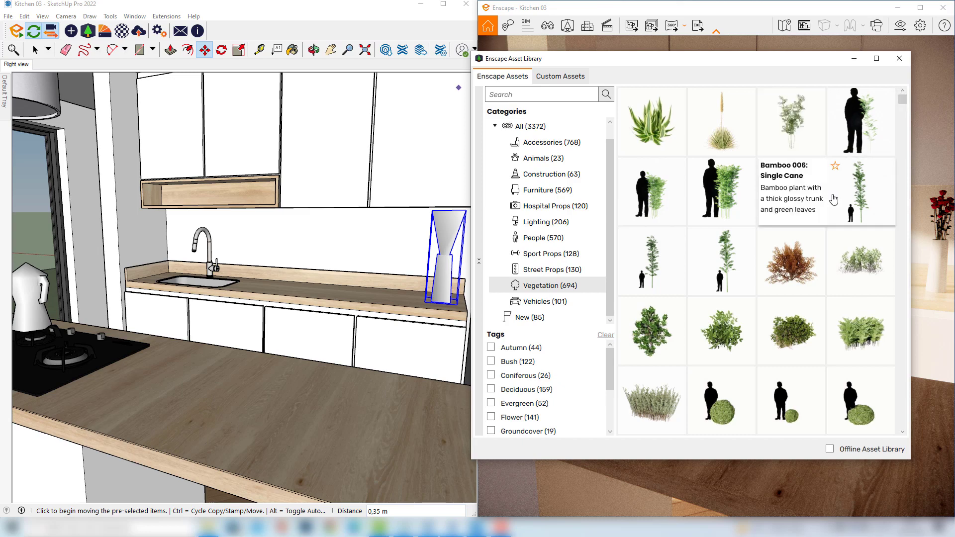
scroll(721, 256, down, 5)
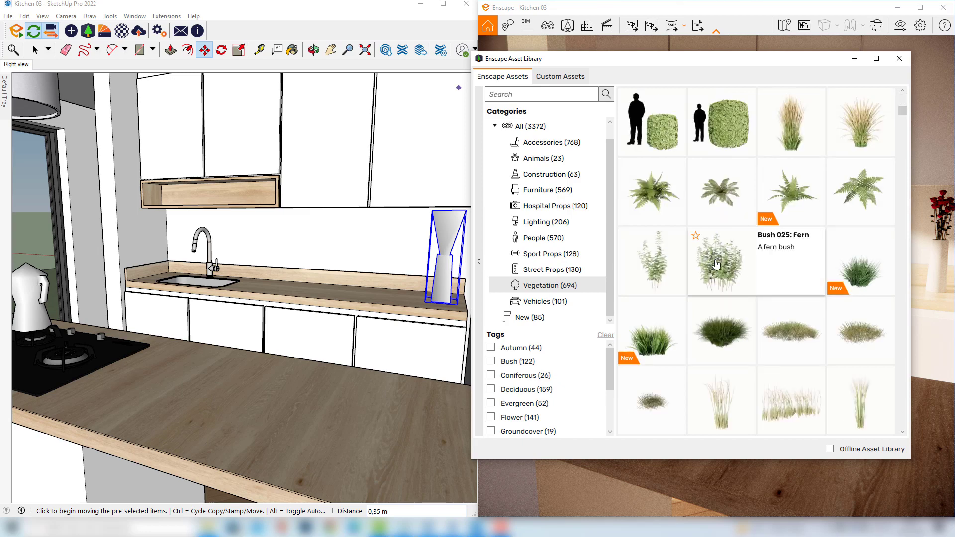
click(717, 264)
mouse_move(305, 248)
middle_down()
mouse_move(321, 281)
mouse_move(74, 279)
mouse_move(47, 302)
mouse_move(130, 407)
middle_up()
- Place a fern on the grass outside the glass doors and scale it about 2.59 times
key(o)
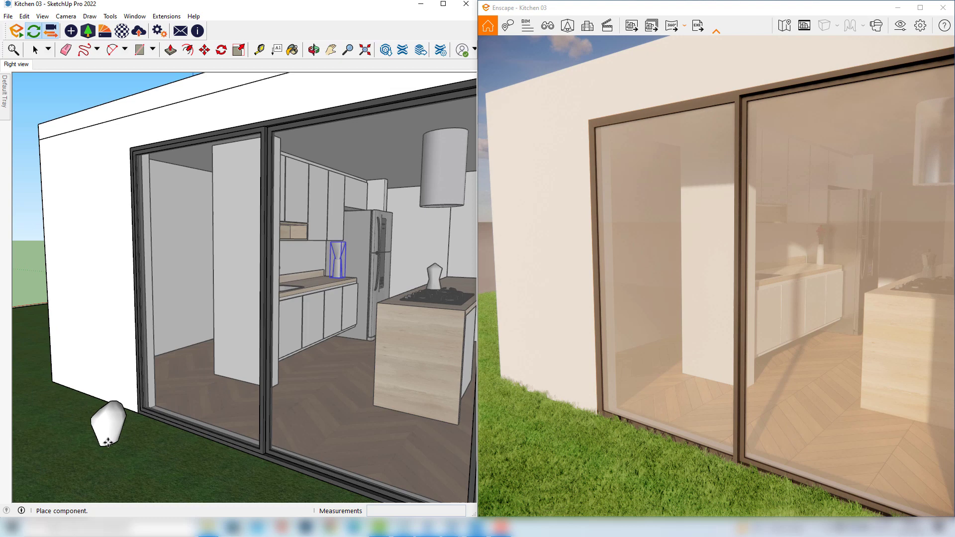
click(108, 441)
middle_drag(107, 441, 106, 424)
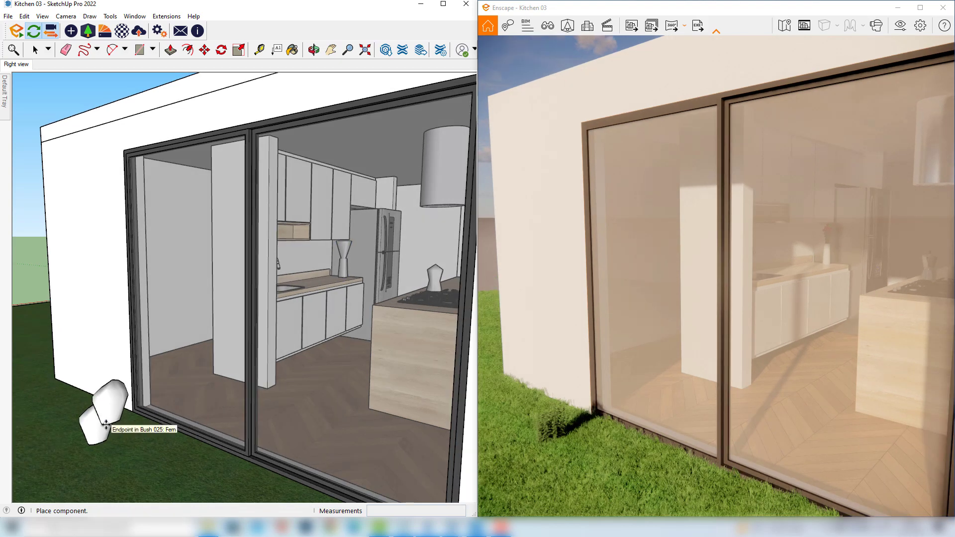
key(space)
click(106, 407)
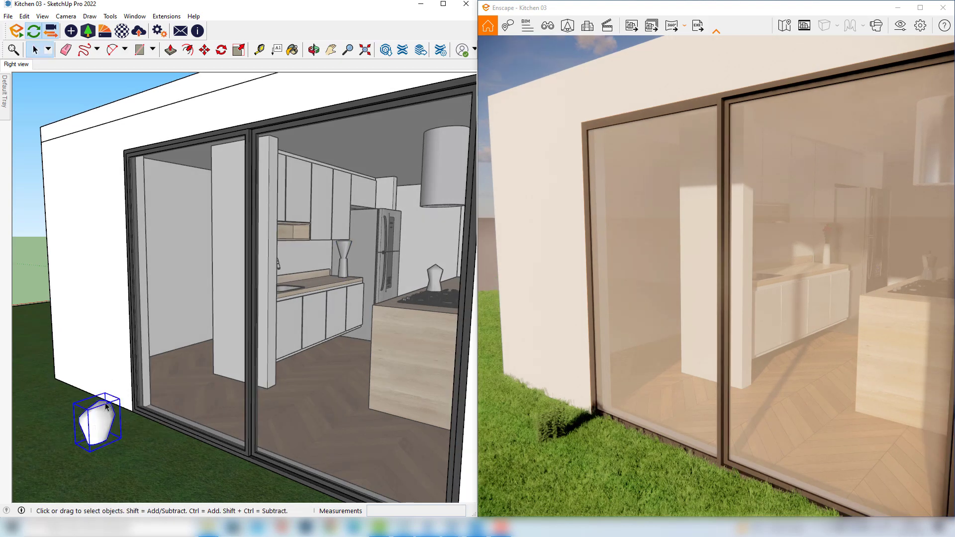
key(s)
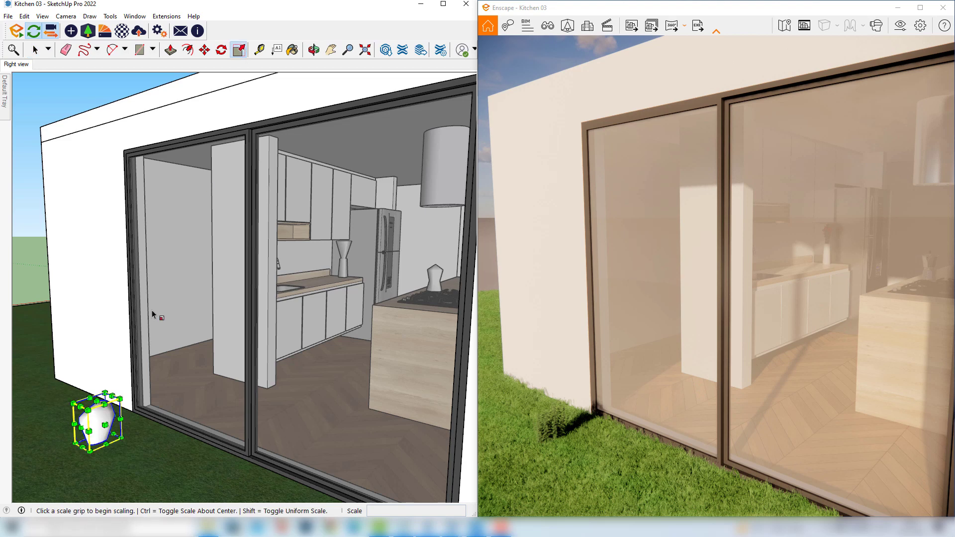
click(119, 398)
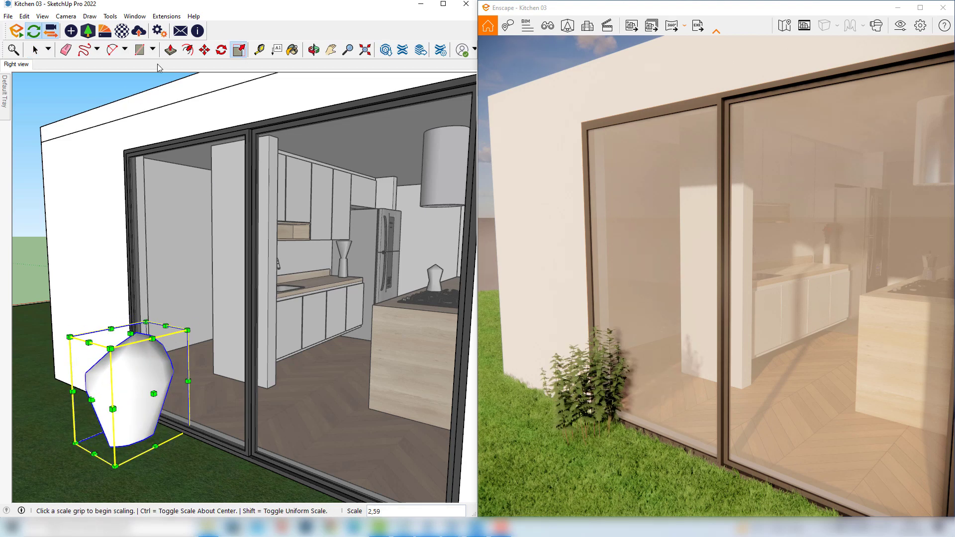
- Copy the fern twice along the window to make a row of three
click(205, 50)
scroll(112, 413, down, 3)
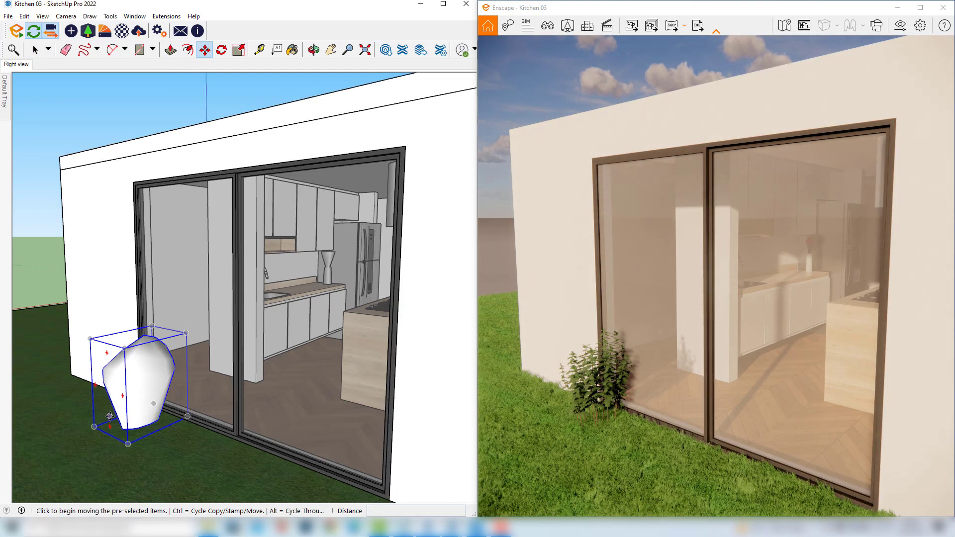
key(ctrl)
click(65, 415)
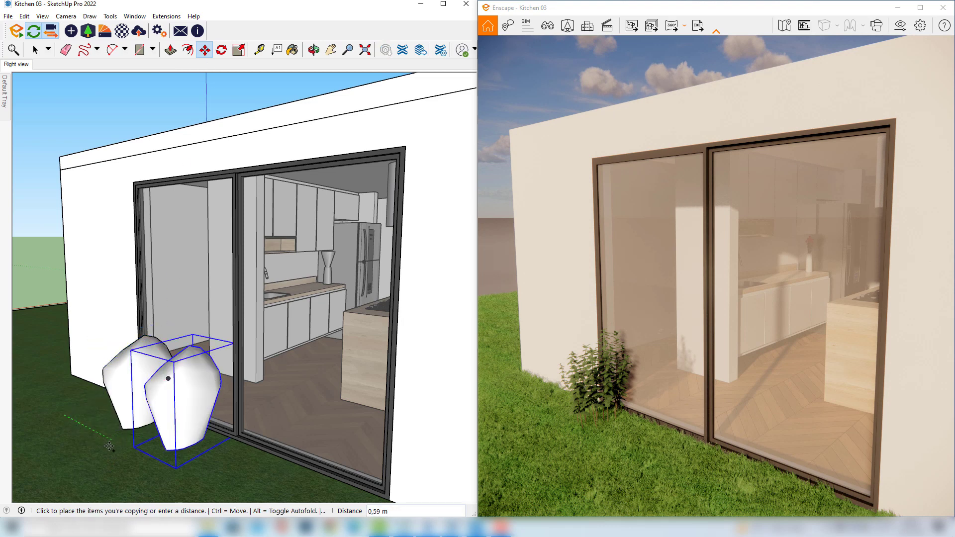
click(109, 446)
key(ctrl)
click(96, 445)
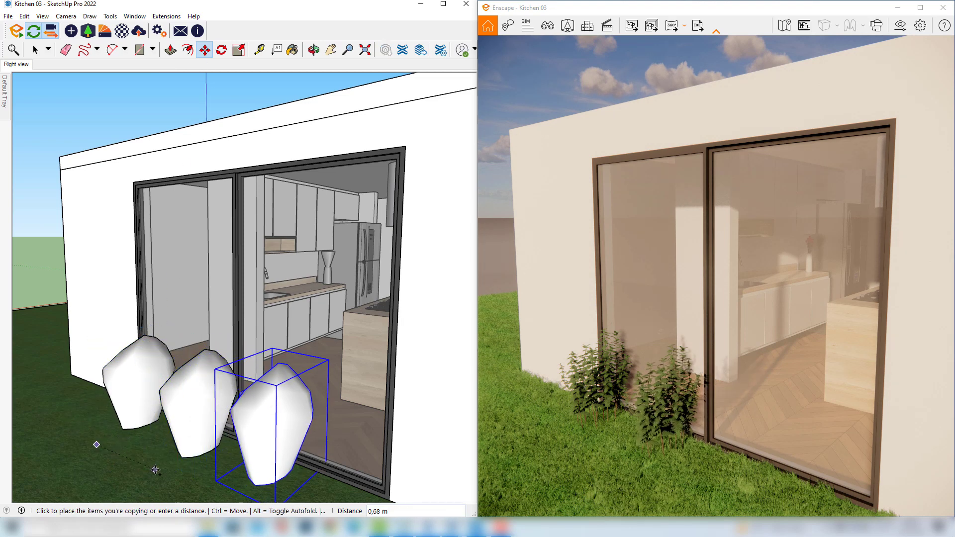
click(156, 469)
- Shift all three ferns lower-left on the grass, then return to the Right view scene
key(space)
click(198, 416)
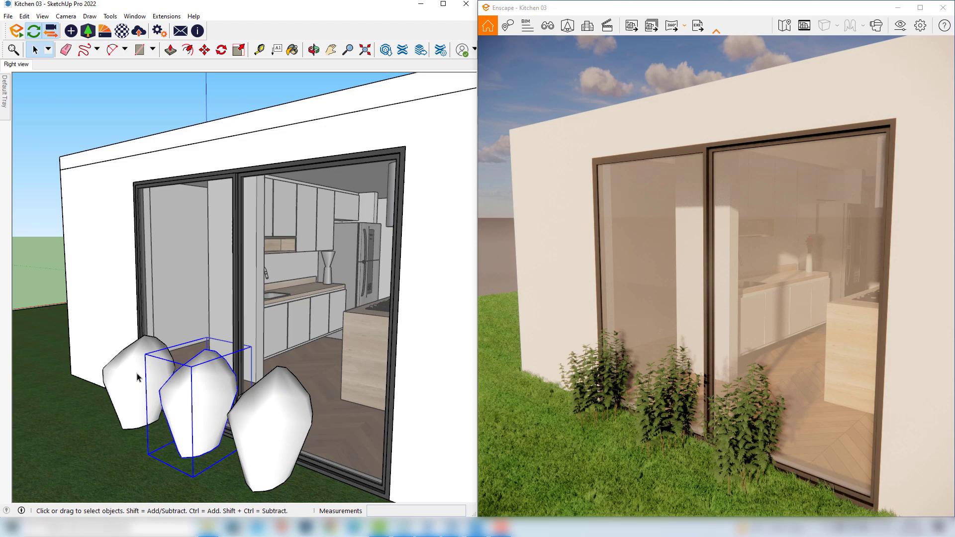
shift+click(138, 377)
shift+click(255, 437)
key(m)
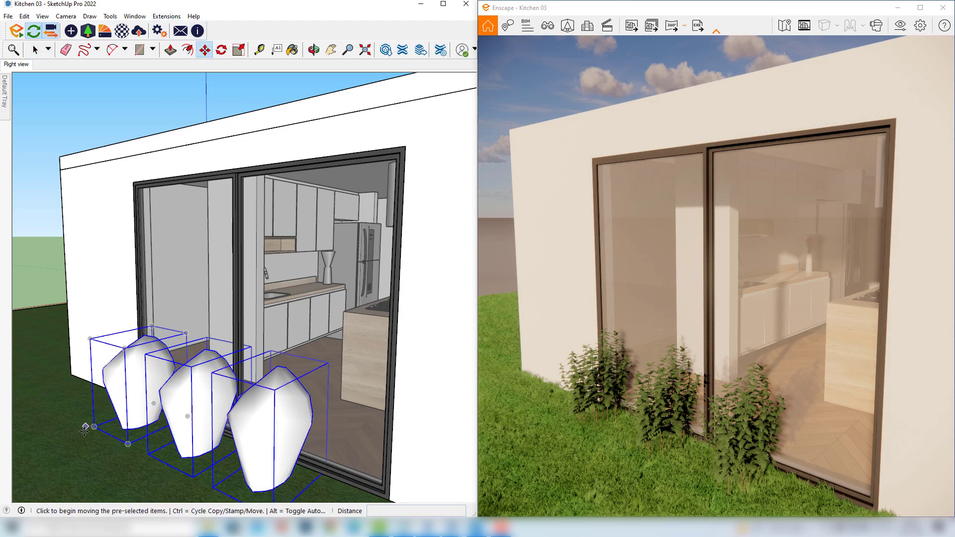
click(85, 427)
click(64, 435)
key(space)
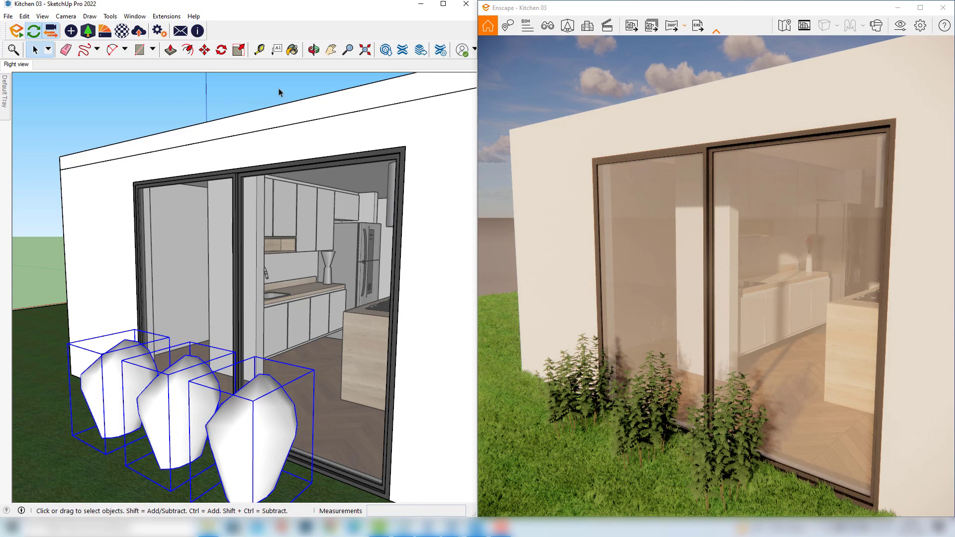
click(26, 68)
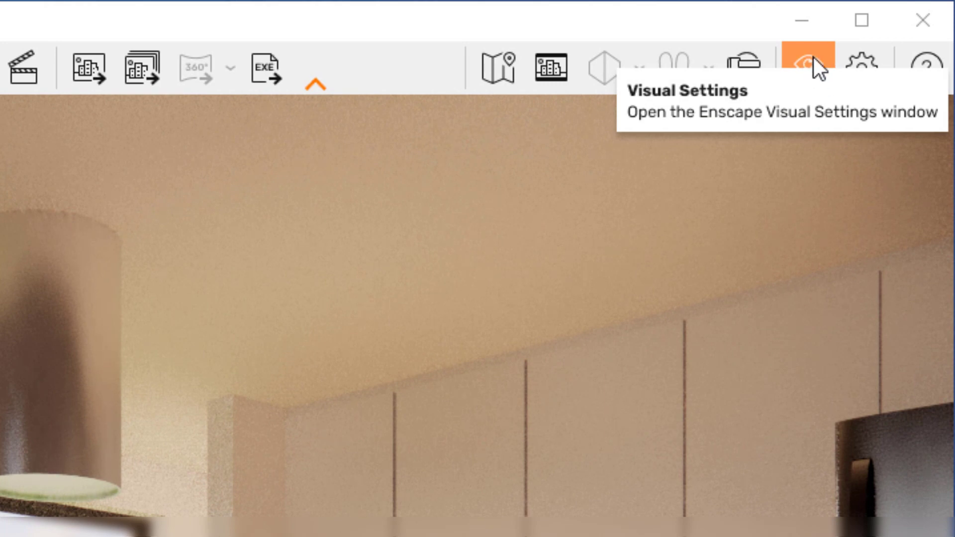
- Open Enscape Visual Settings over SketchUp and try out different exposure levels
click(814, 58)
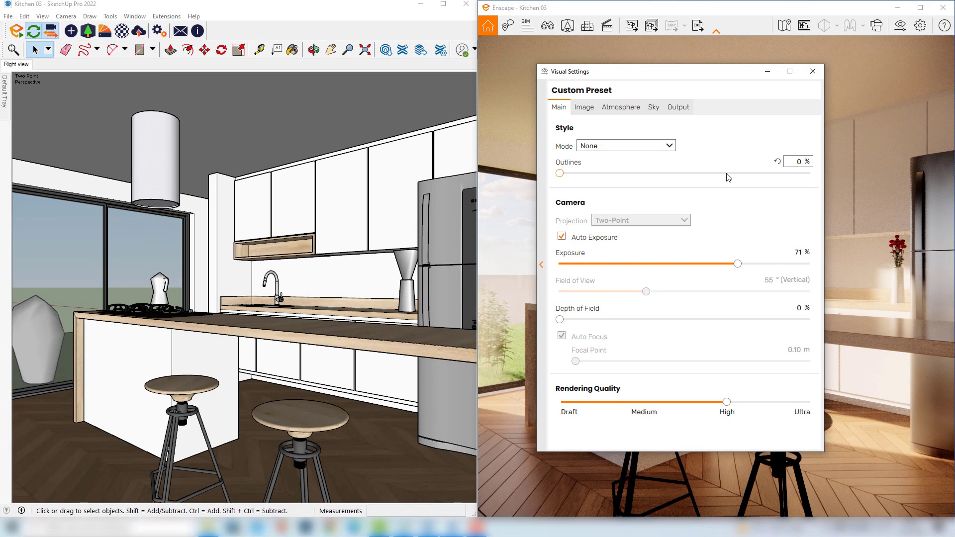
drag(689, 79, 275, 81)
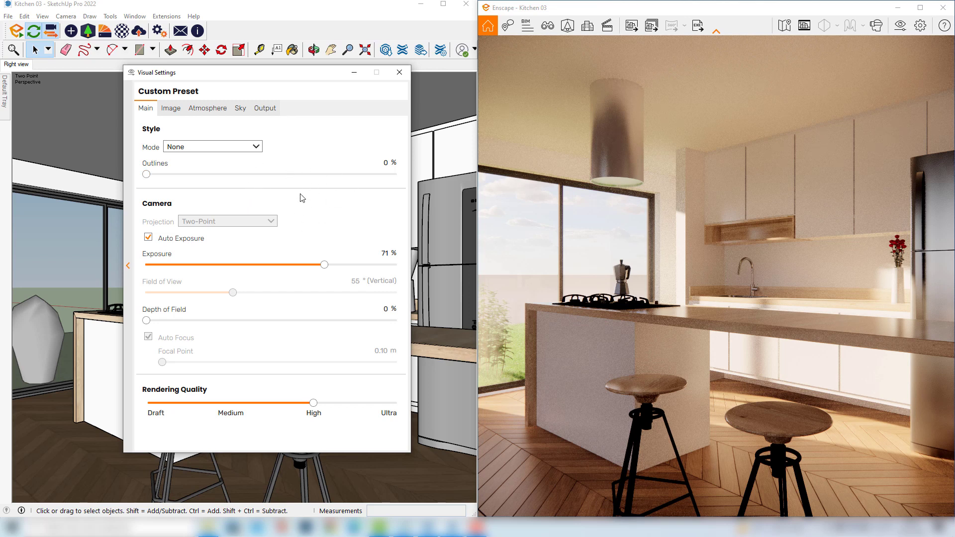
click(325, 265)
mouse_move(327, 267)
mouse_down()
mouse_move(350, 267)
mouse_move(304, 267)
mouse_move(347, 265)
mouse_move(321, 264)
mouse_up()
- On the Image tab, set highlights to -58 % and shadows to 74 %, keeping saturation at 100 %
click(170, 110)
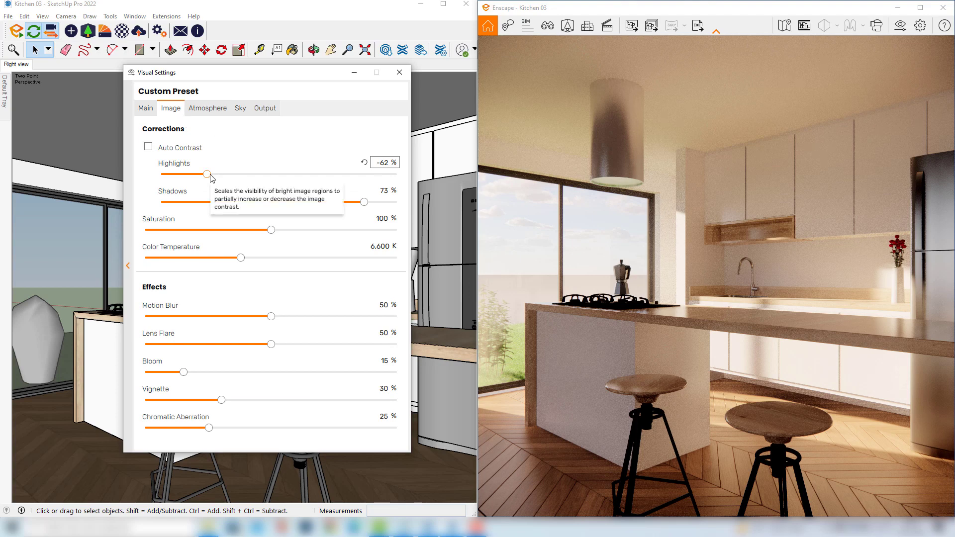
mouse_move(208, 174)
mouse_down()
mouse_move(247, 174)
mouse_move(213, 175)
mouse_up()
mouse_move(365, 202)
mouse_down()
mouse_move(269, 202)
mouse_move(367, 203)
mouse_up()
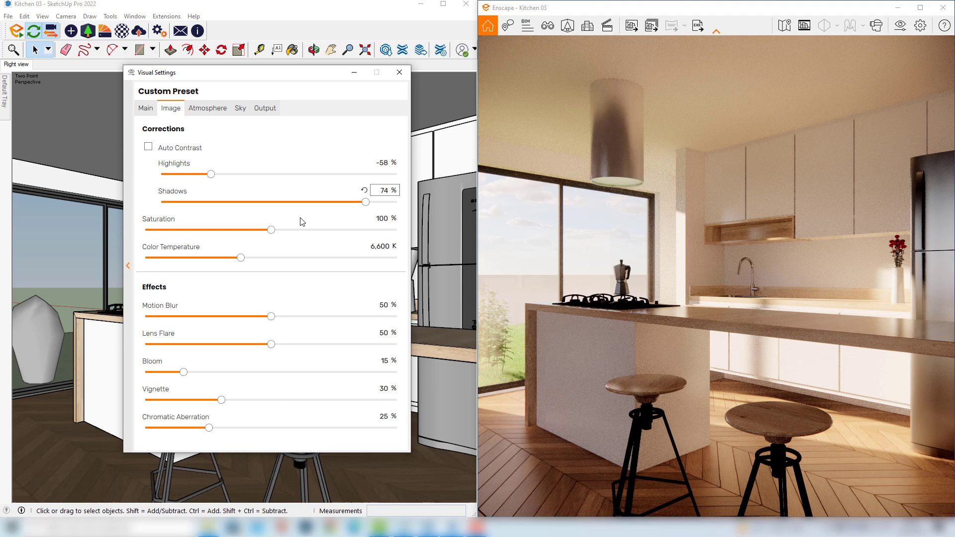
mouse_move(271, 230)
mouse_down()
mouse_move(342, 230)
mouse_move(236, 230)
mouse_move(271, 230)
mouse_up()
click(242, 111)
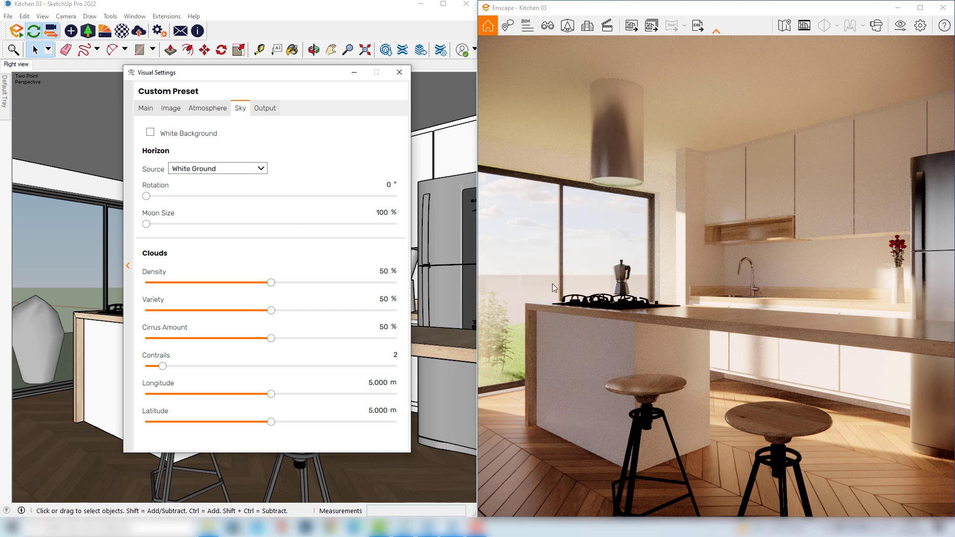
- Change the horizon source from White Ground to Forest and rotate it to 252°
click(261, 169)
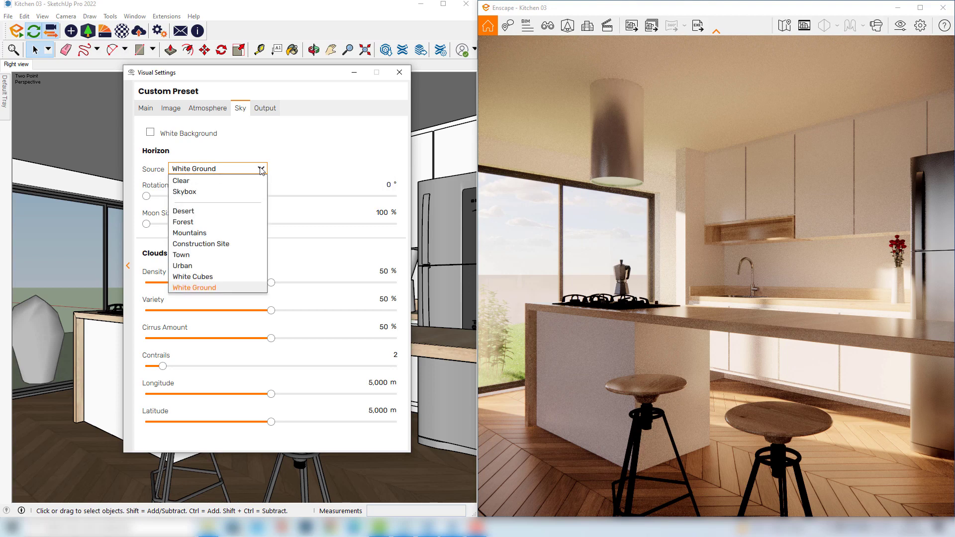
click(192, 223)
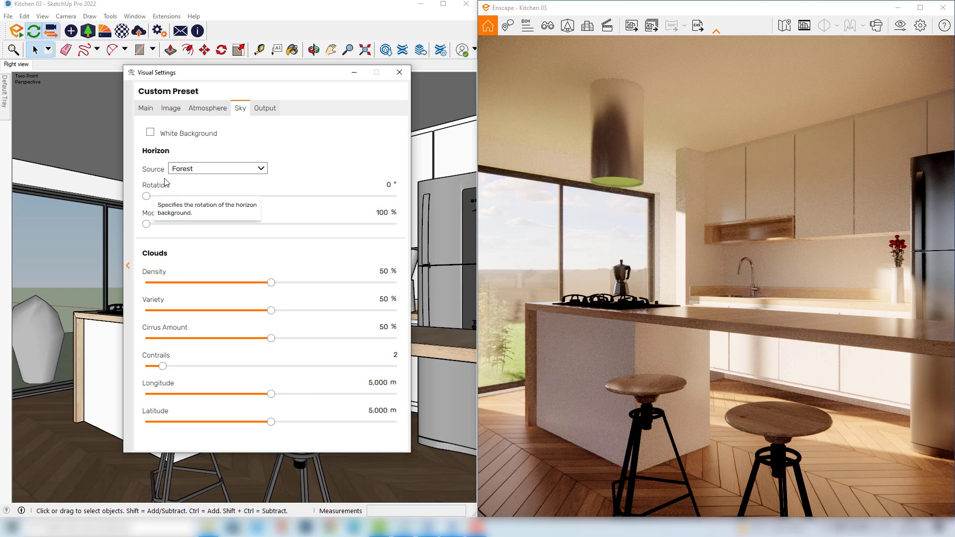
drag(147, 197, 321, 200)
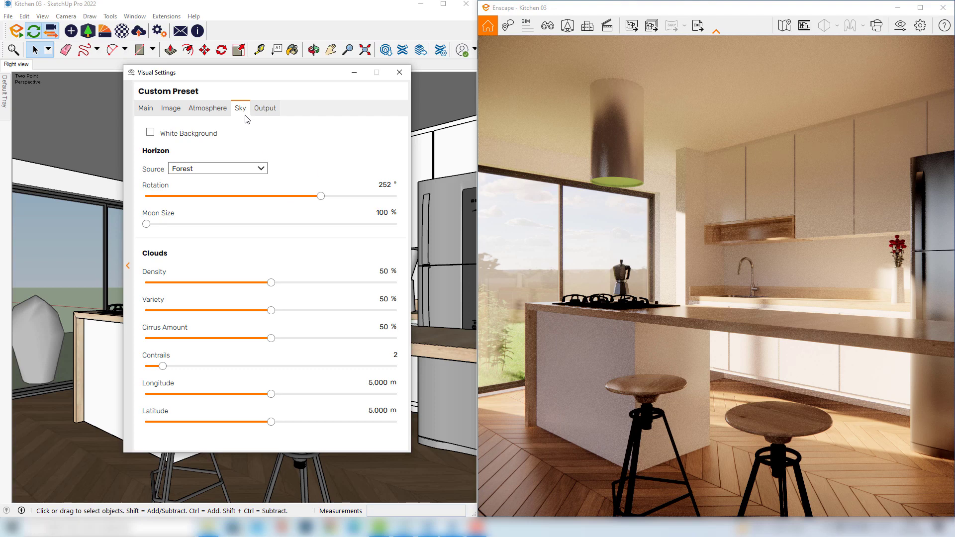
click(265, 111)
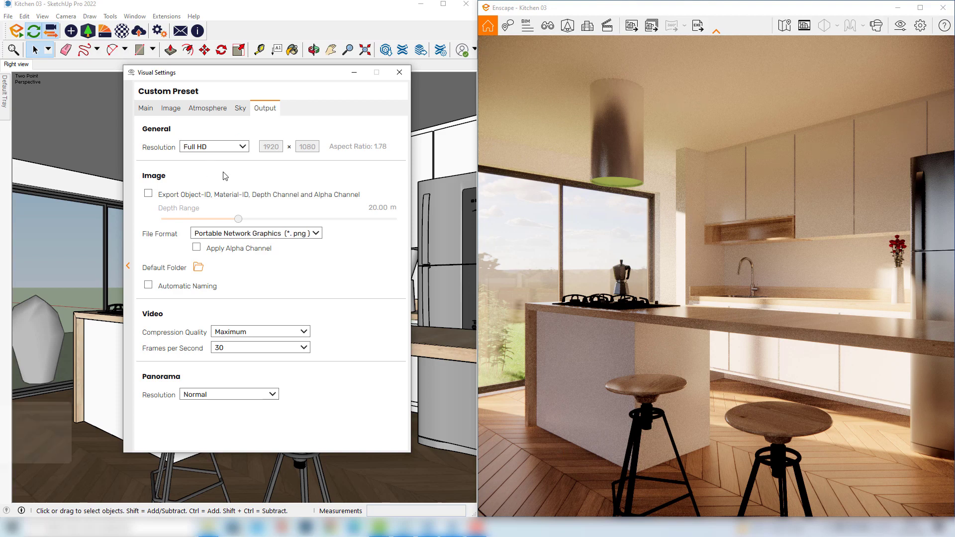
- Switch the output resolution from Full HD to Custom with width 2048 and height 2028
click(243, 146)
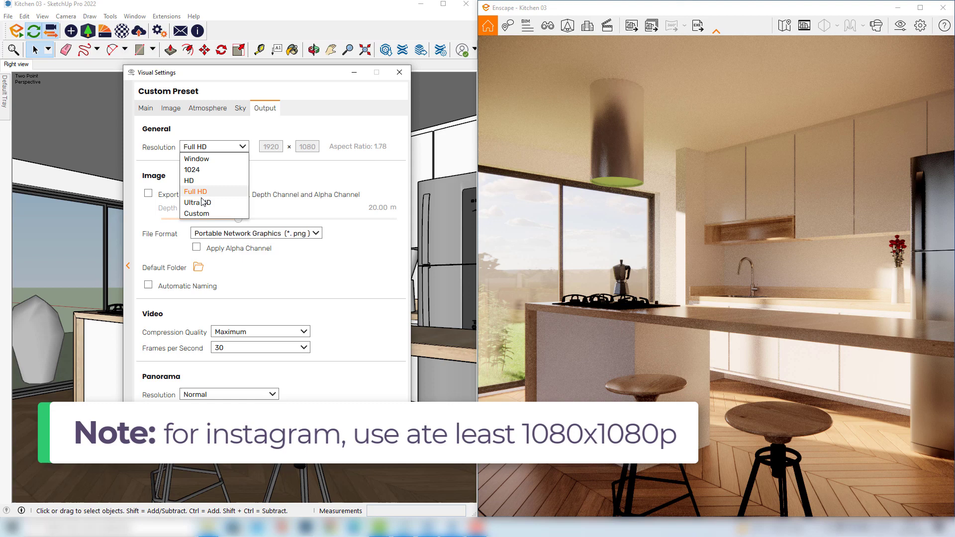
click(202, 214)
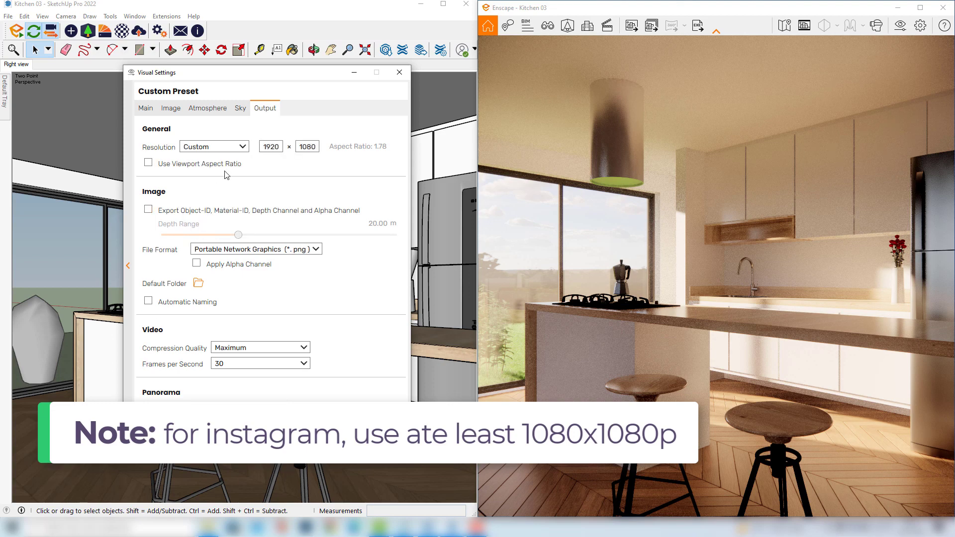
double_click(281, 146)
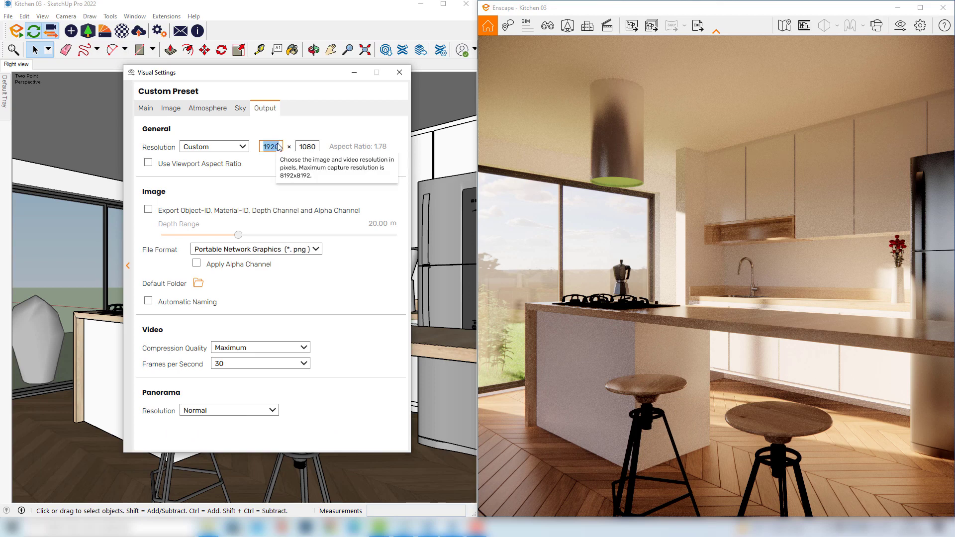
text(2048)
key(Tab)
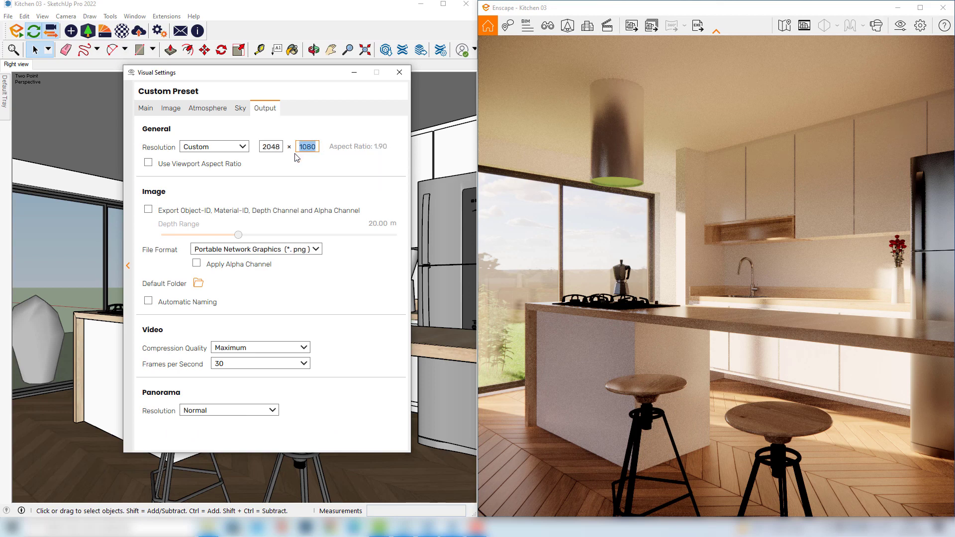
text(2028)
click(278, 147)
- On the Main tab, drag the Rendering Quality slider to Ultra
click(172, 110)
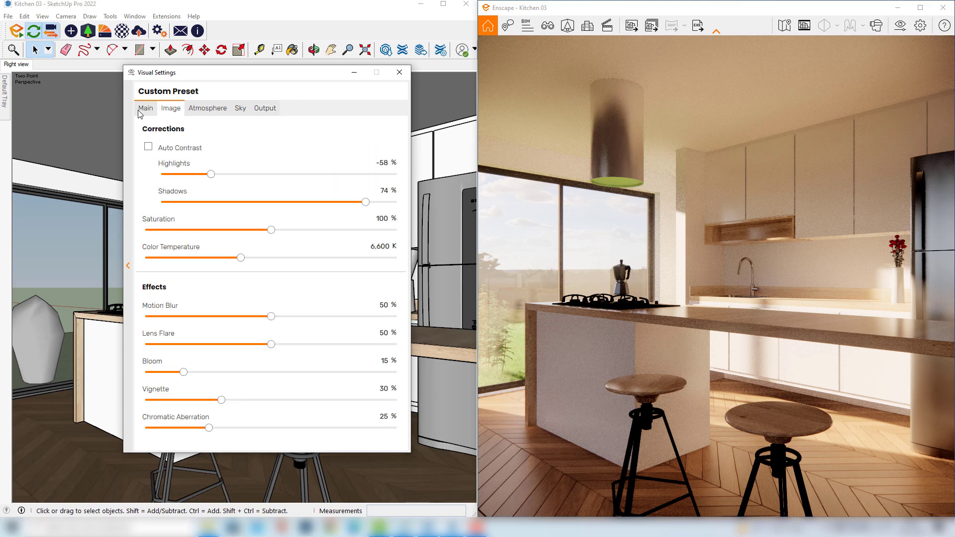
click(147, 111)
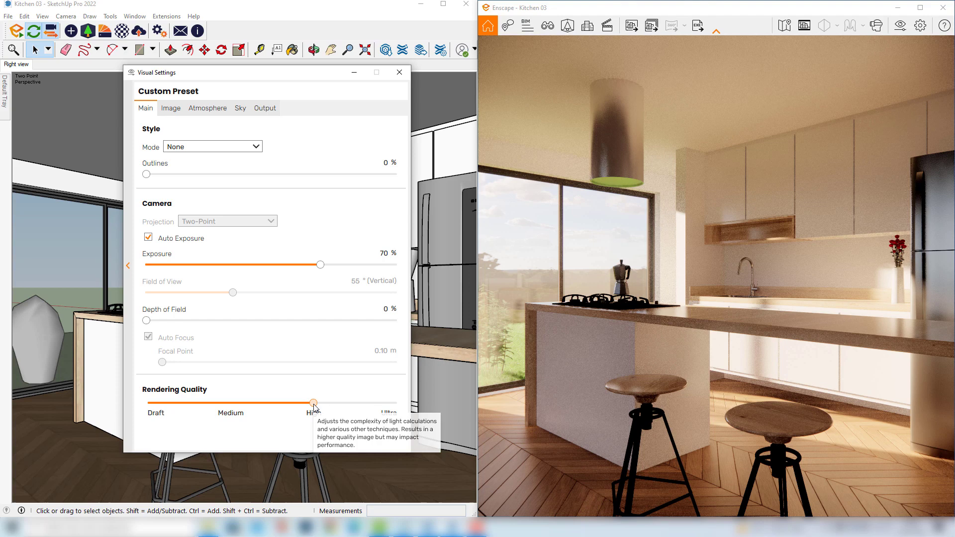
drag(314, 404, 396, 403)
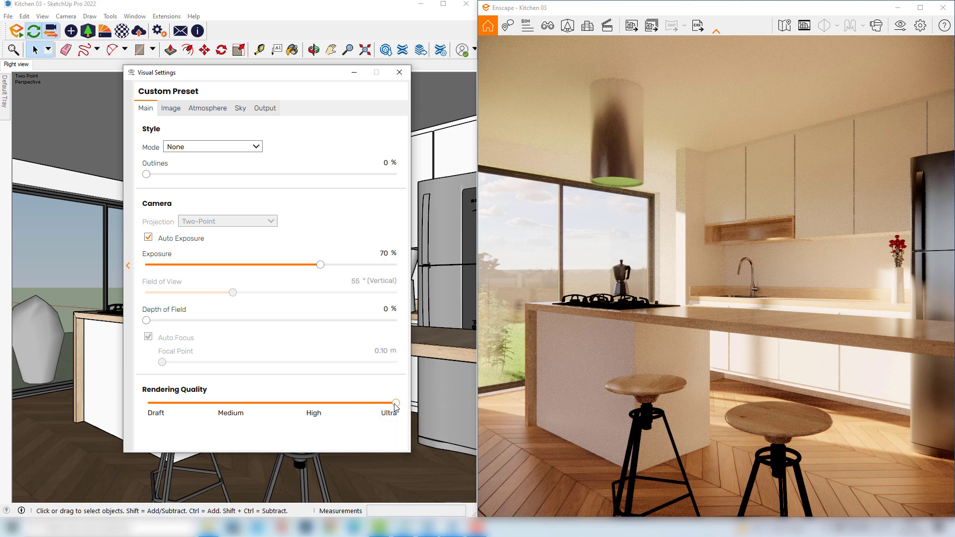
drag(395, 403, 314, 403)
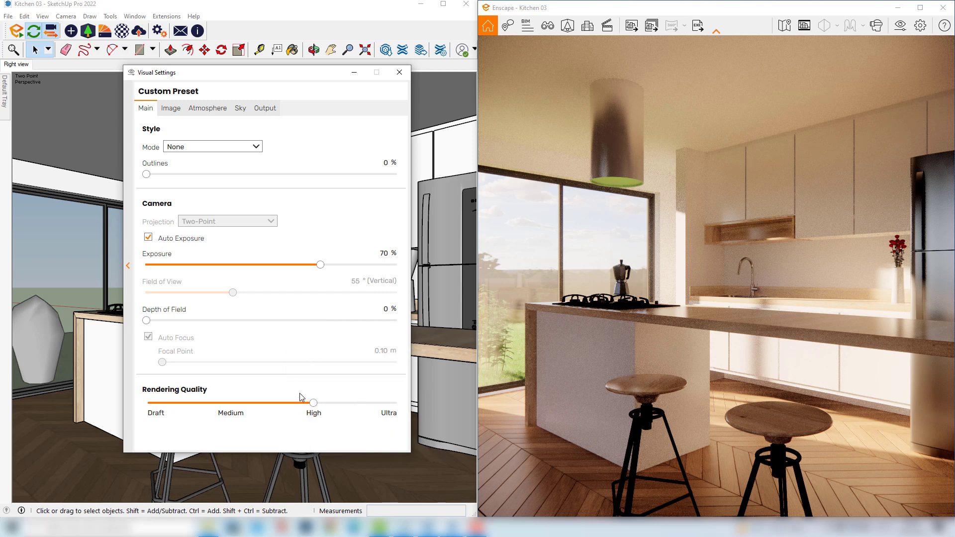
drag(313, 403, 398, 403)
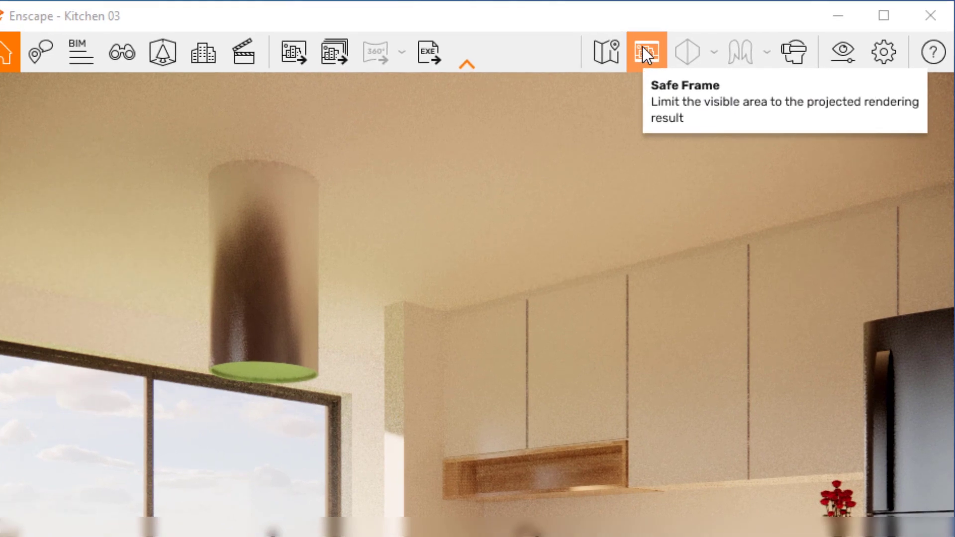
- Turn on Enscape's Safe Frame so the live view shows only the render area
click(643, 47)
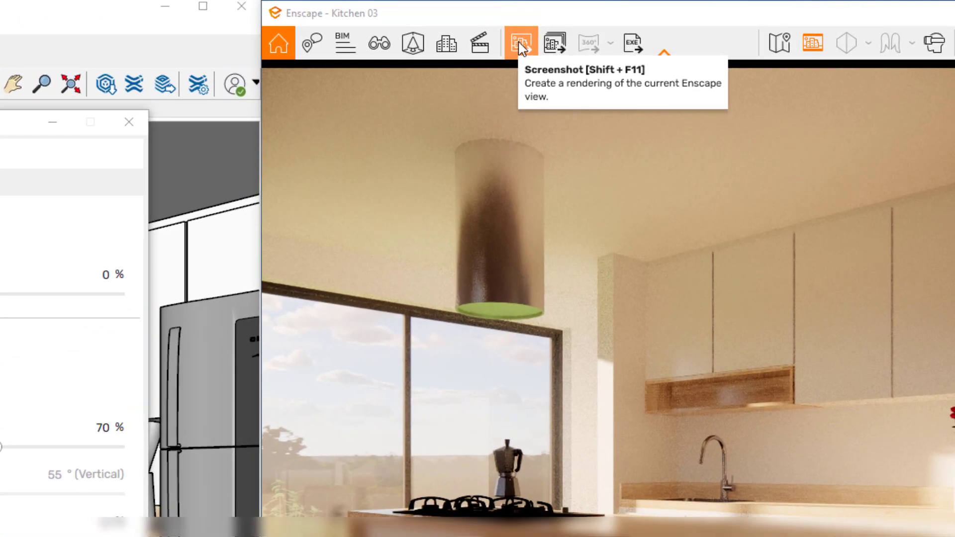
- Save an Enscape screenshot of the kitchen as JPEG 'test render' in the render folder
click(521, 48)
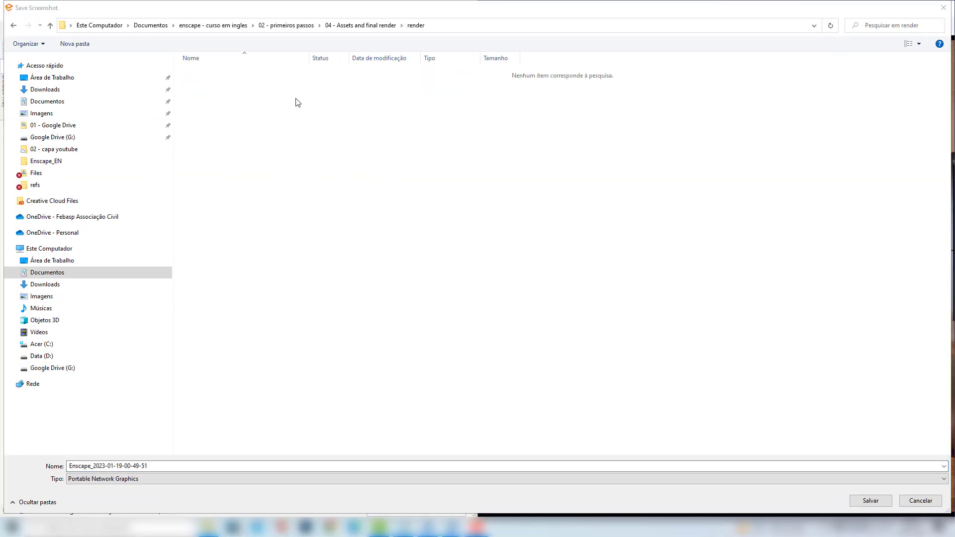
click(145, 480)
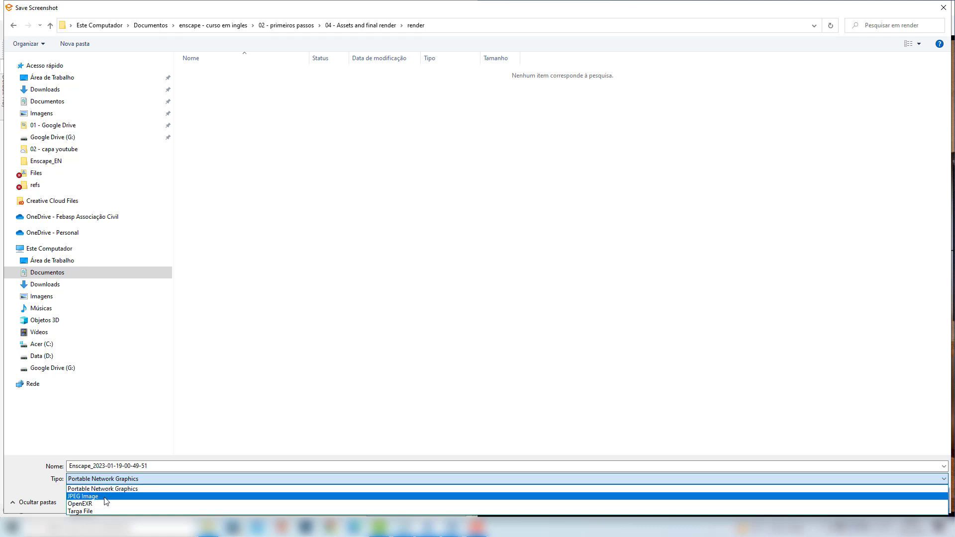
click(106, 496)
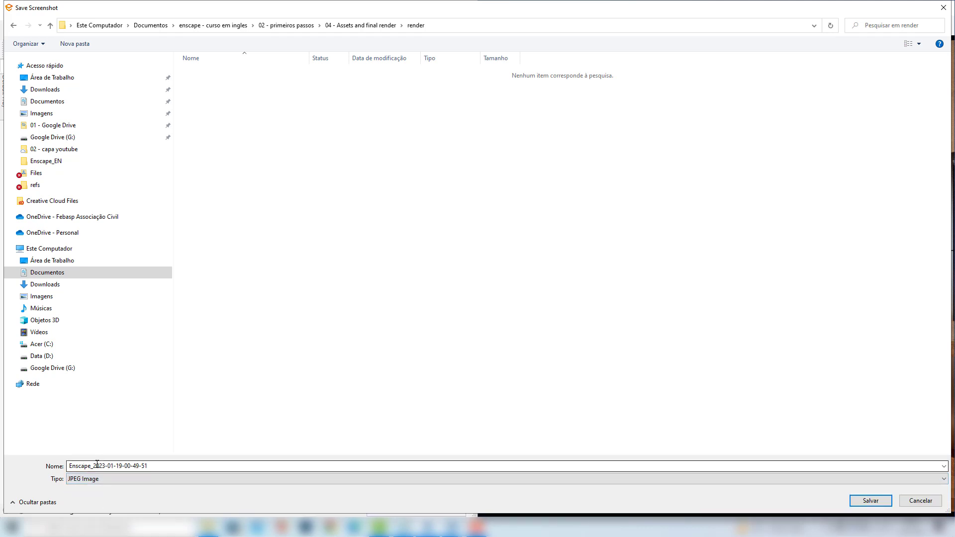
double_click(91, 466)
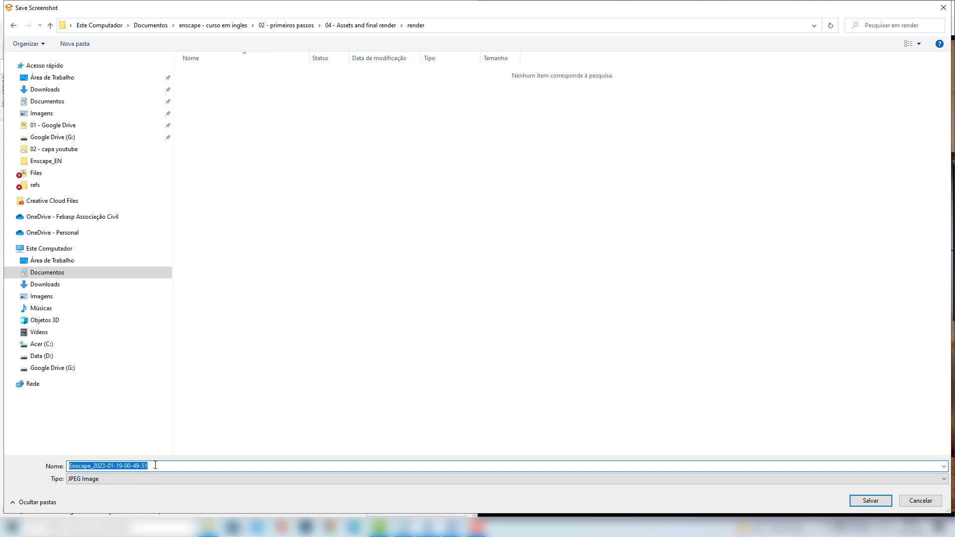
text(test)
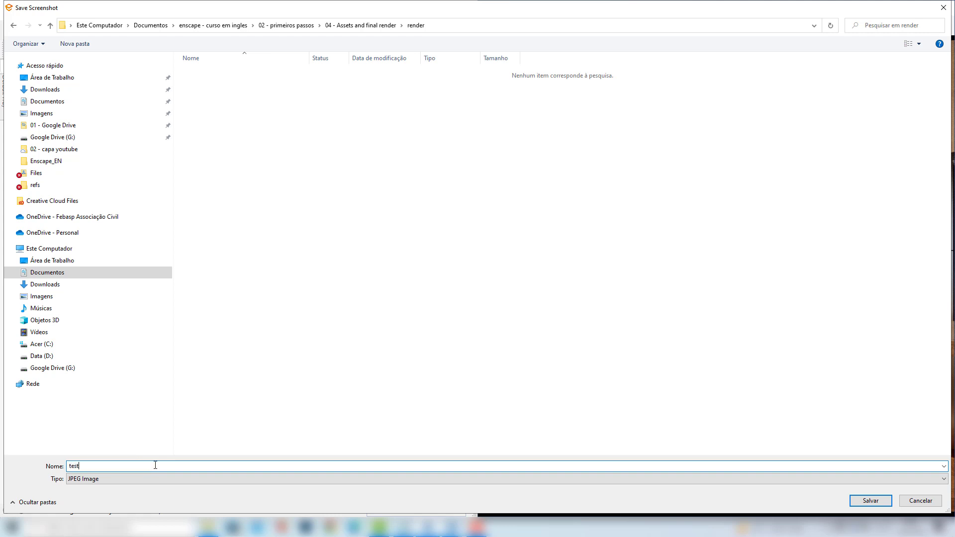
text( render)
click(870, 502)
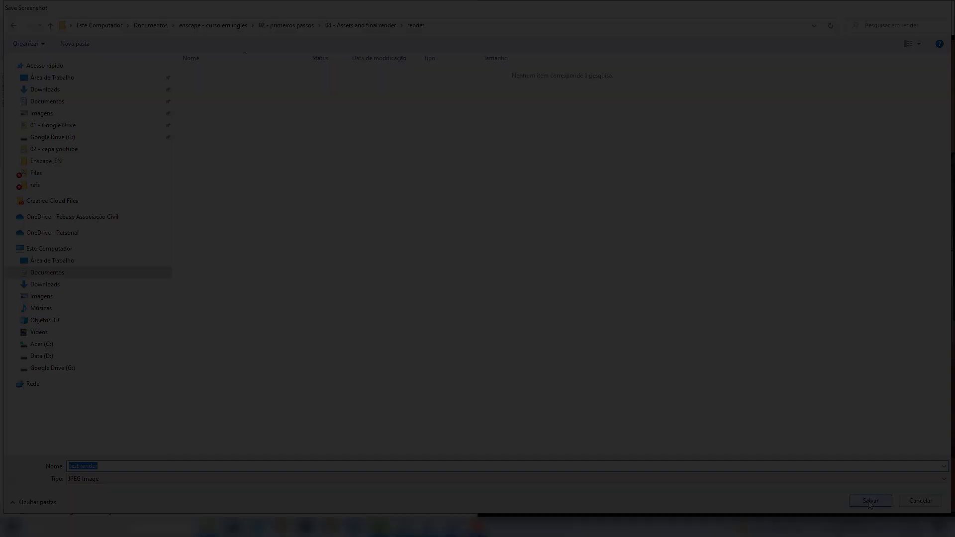